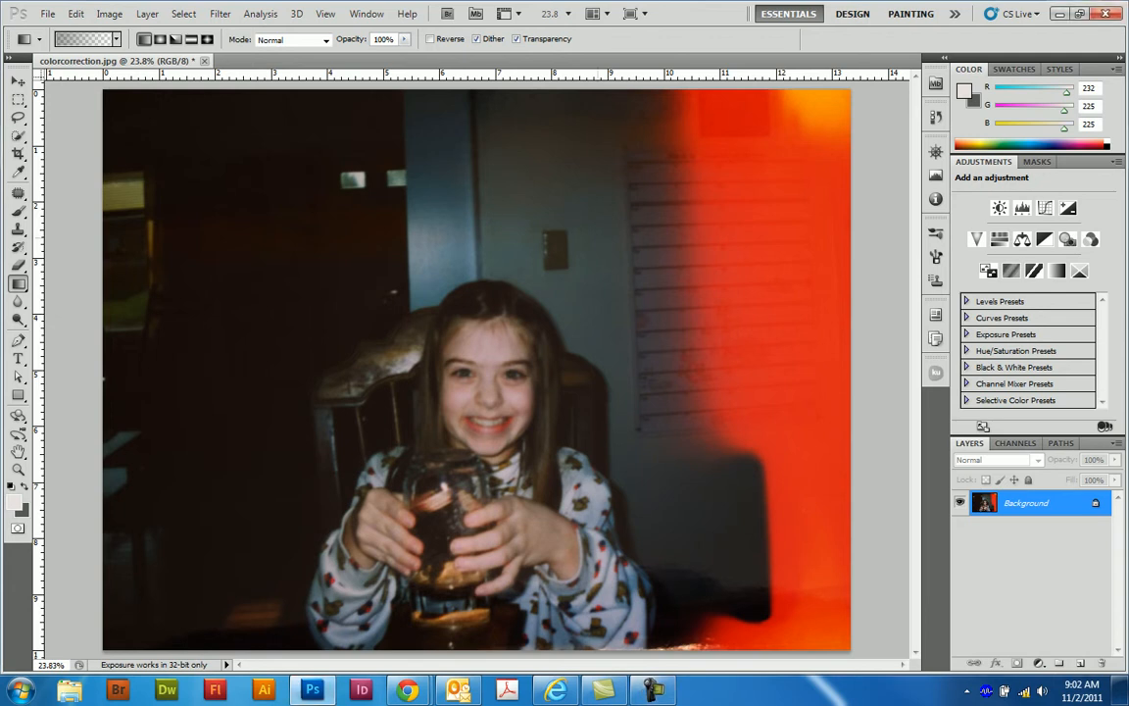
- Select the red-orange light leak along the photo's right side with the Quick Selection tool
{"action": "left_click", "coordinate": [18, 136]}
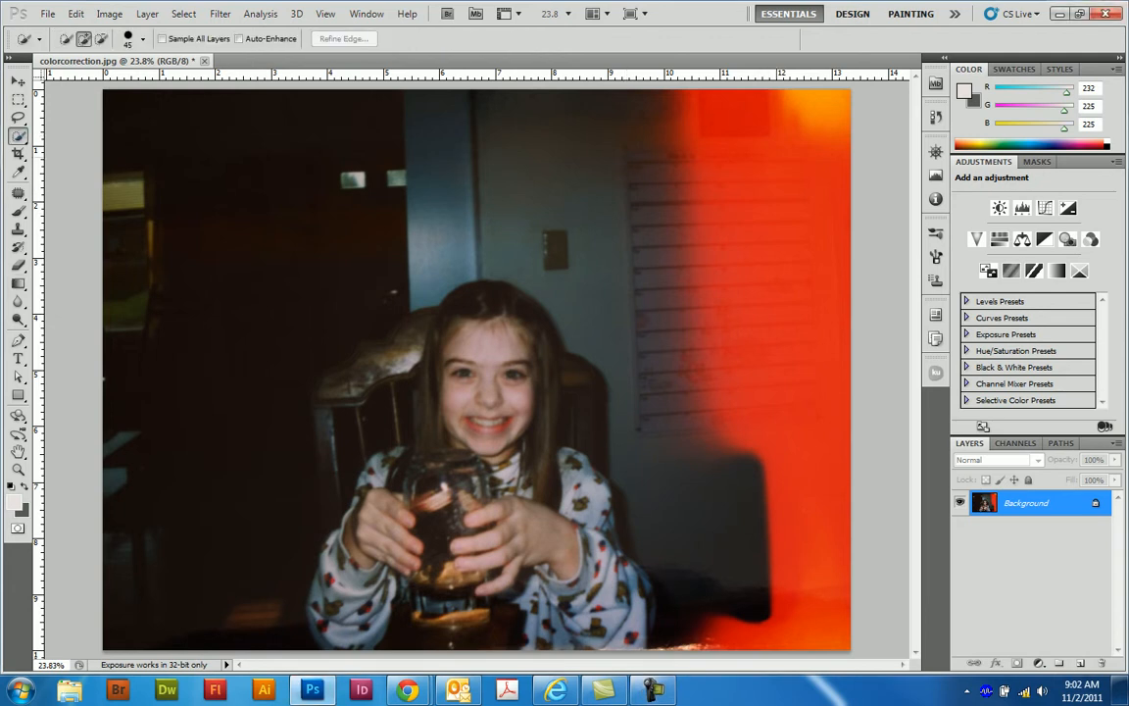
{"action": "mouse_move", "coordinate": [750, 109]}
{"action": "left_mouse_down"}
{"action": "mouse_move", "coordinate": [694, 177]}
{"action": "mouse_move", "coordinate": [677, 294]}
{"action": "mouse_move", "coordinate": [686, 588]}
{"action": "left_mouse_up"}
{"action": "left_click_drag", "start_coordinate": [779, 627], "coordinate": [724, 635]}
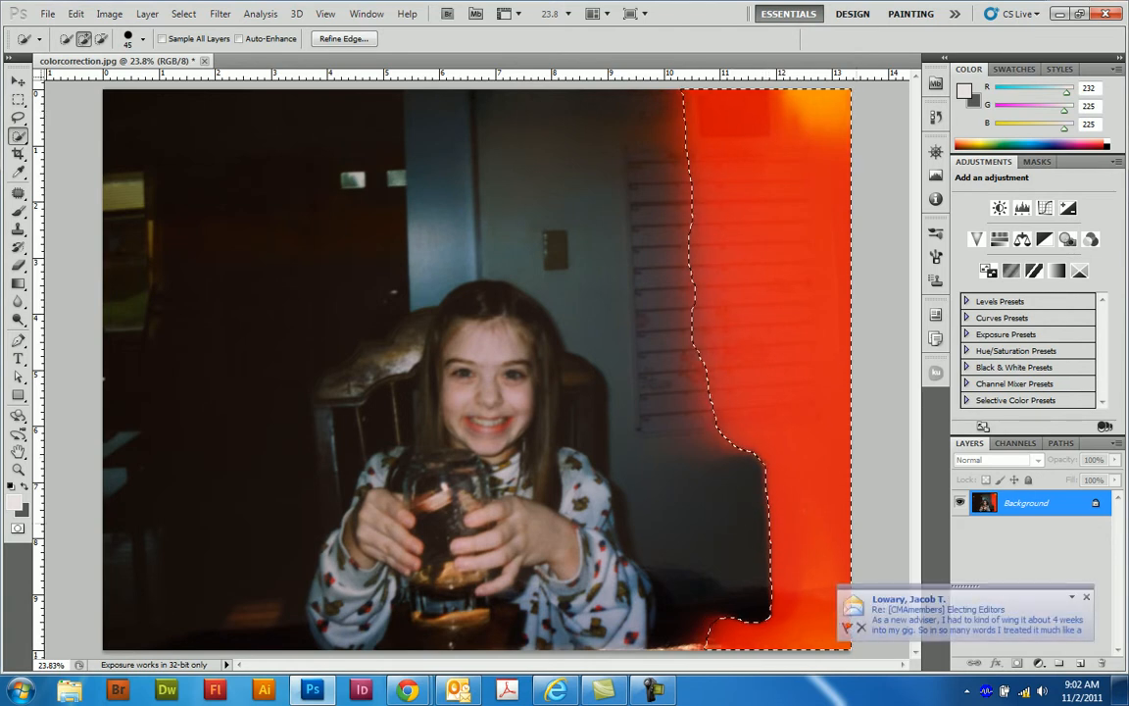
{"action": "key", "text": "ctrl+d"}
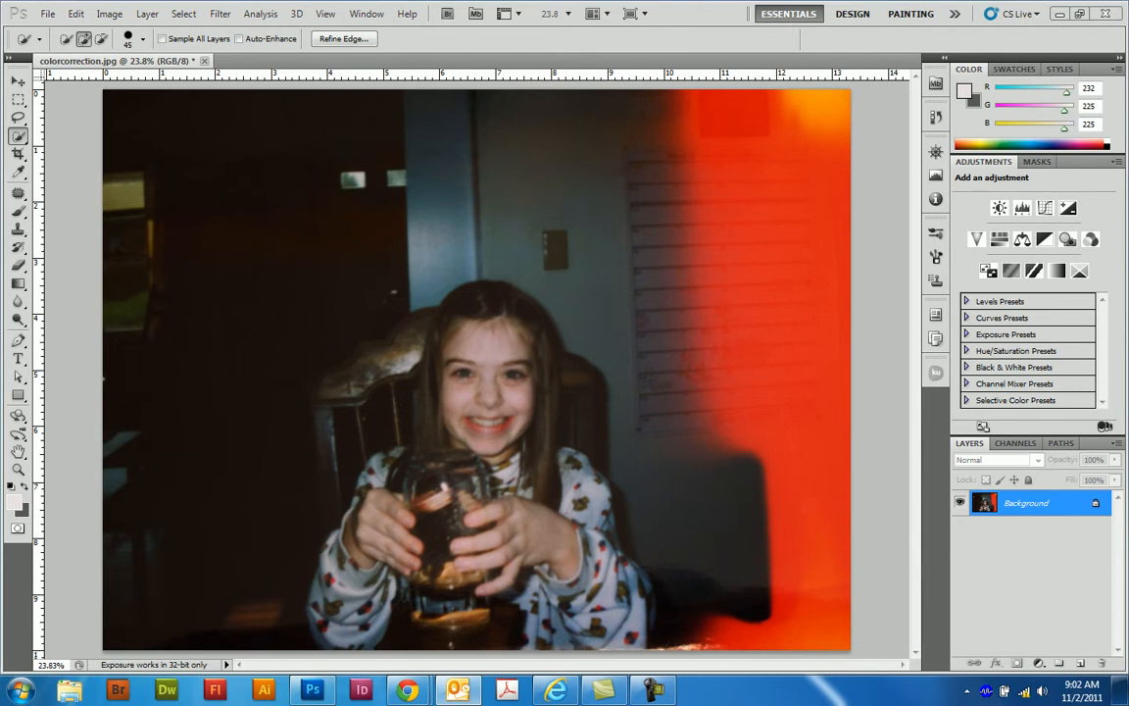
{"action": "key", "text": "ctrl+z"}
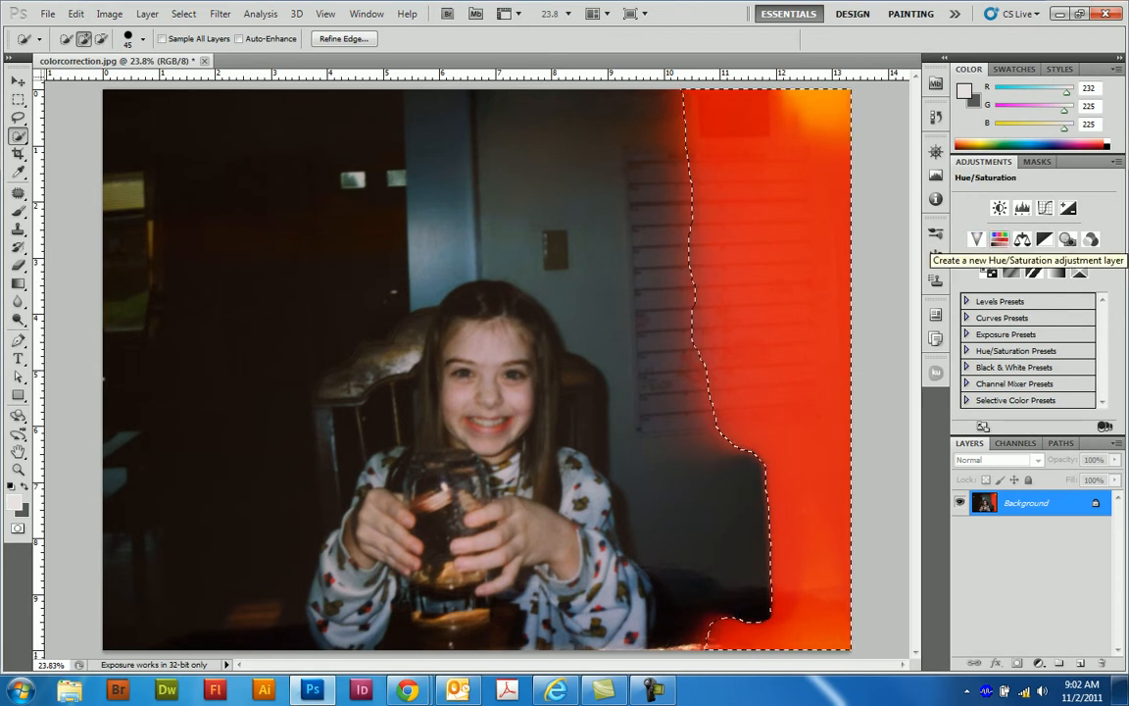
- Add a Hue/Saturation adjustment for the selection with Master saturation -32, and set Reds saturation to -64 and lightness to -35
{"action": "left_click", "coordinate": [999, 238]}
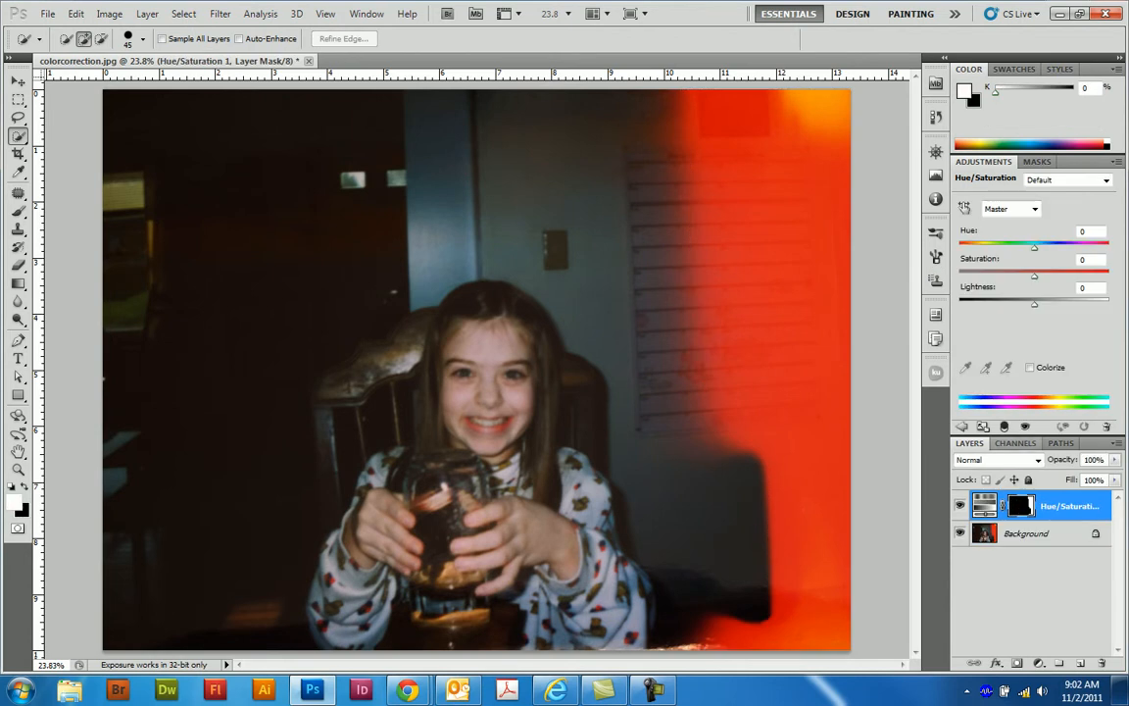
{"action": "left_click_drag", "start_coordinate": [1034, 275], "coordinate": [1010, 275]}
{"action": "left_click", "coordinate": [1034, 209]}
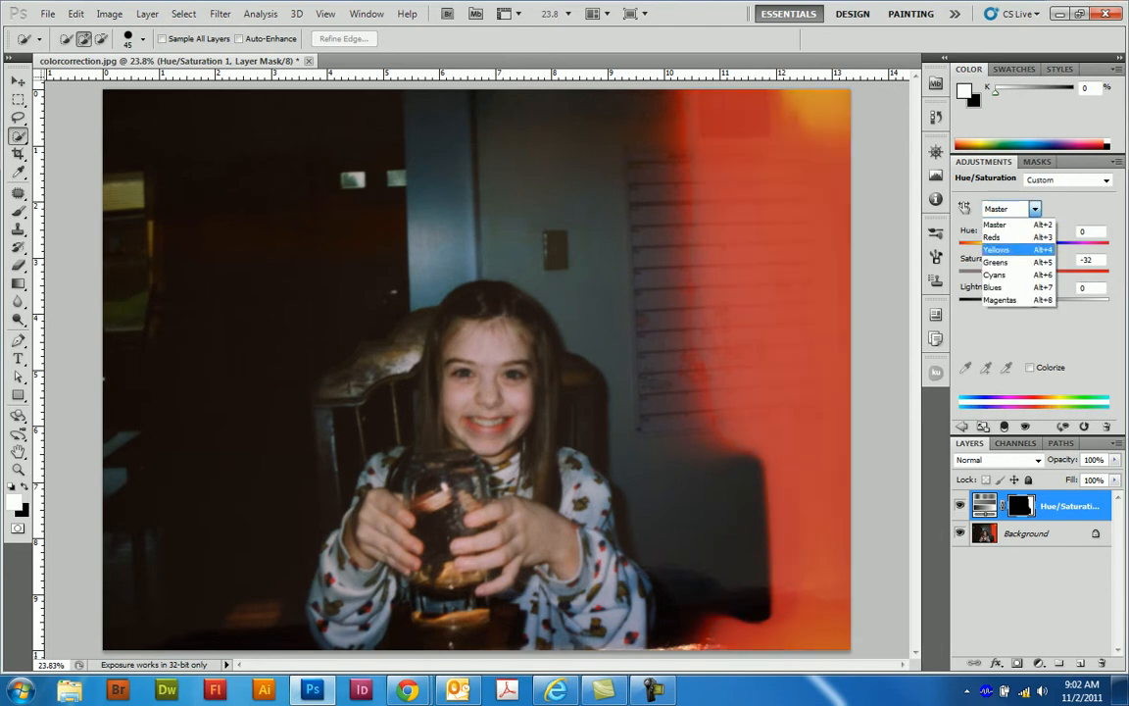
{"action": "left_click", "coordinate": [998, 235]}
{"action": "left_click_drag", "start_coordinate": [1034, 275], "coordinate": [986, 276]}
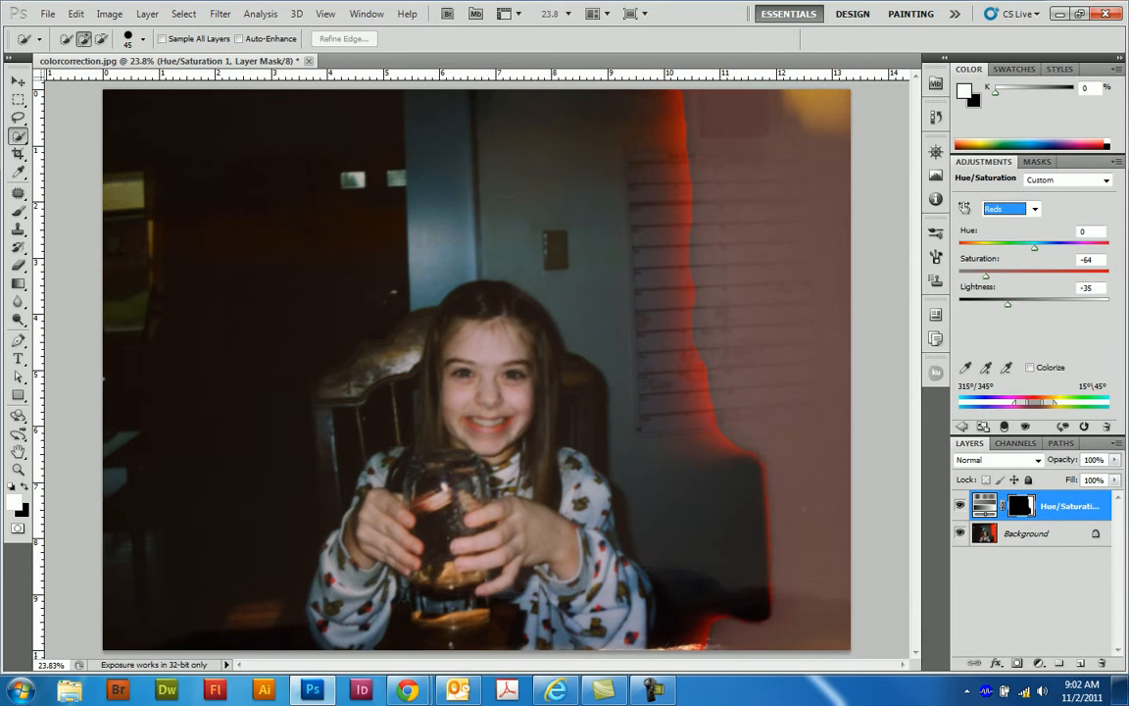
- Set the adjustment's Master saturation to -43 and lightness to -13
{"action": "left_click", "coordinate": [1035, 209]}
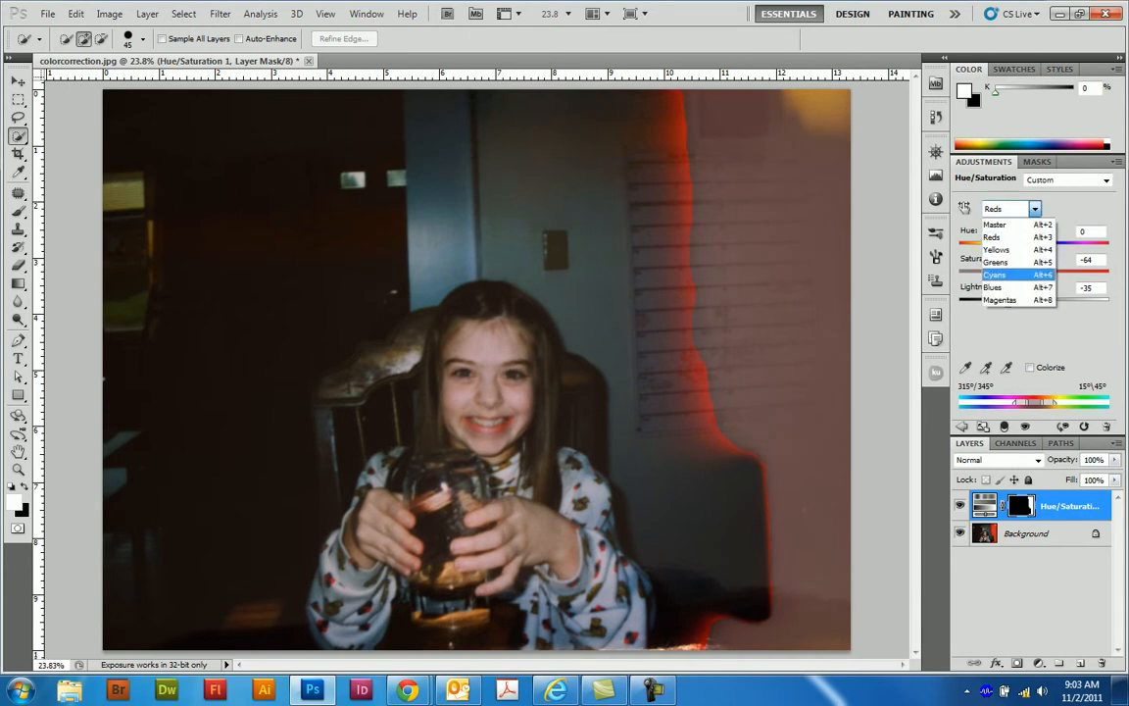
{"action": "left_click", "coordinate": [996, 224]}
{"action": "left_click_drag", "start_coordinate": [1010, 276], "coordinate": [1023, 304]}
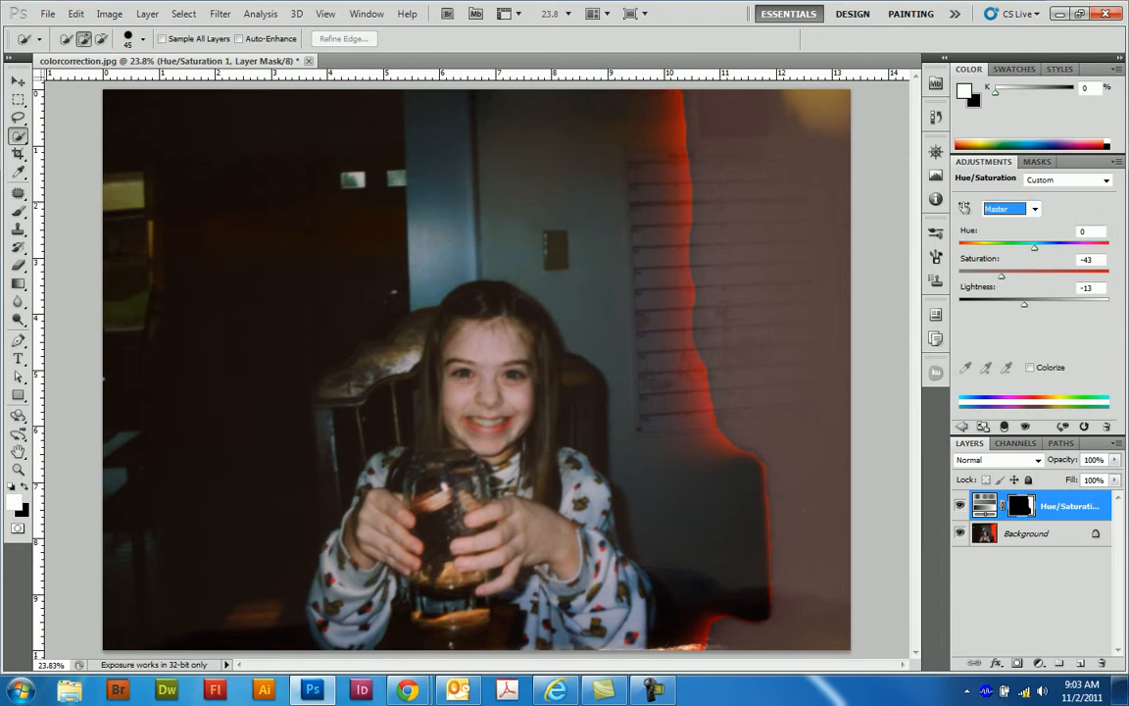
- Paint white on the Hue/Saturation mask over the remaining red fringe with the 150 px brush, and compare the photo with and without the adjustment
{"action": "key", "text": "b"}
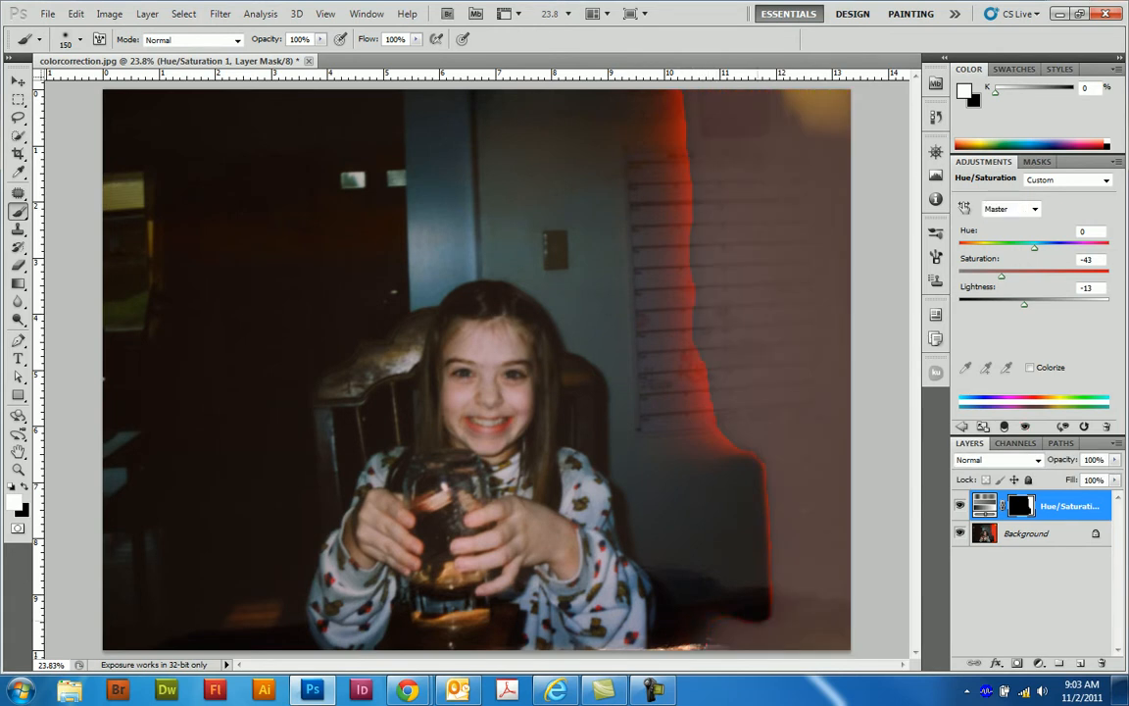
{"action": "mouse_move", "coordinate": [777, 590]}
{"action": "left_mouse_down"}
{"action": "mouse_move", "coordinate": [768, 473]}
{"action": "mouse_move", "coordinate": [735, 453]}
{"action": "mouse_move", "coordinate": [721, 423]}
{"action": "mouse_move", "coordinate": [680, 90]}
{"action": "mouse_move", "coordinate": [590, 123]}
{"action": "mouse_move", "coordinate": [588, 143]}
{"action": "left_mouse_up"}
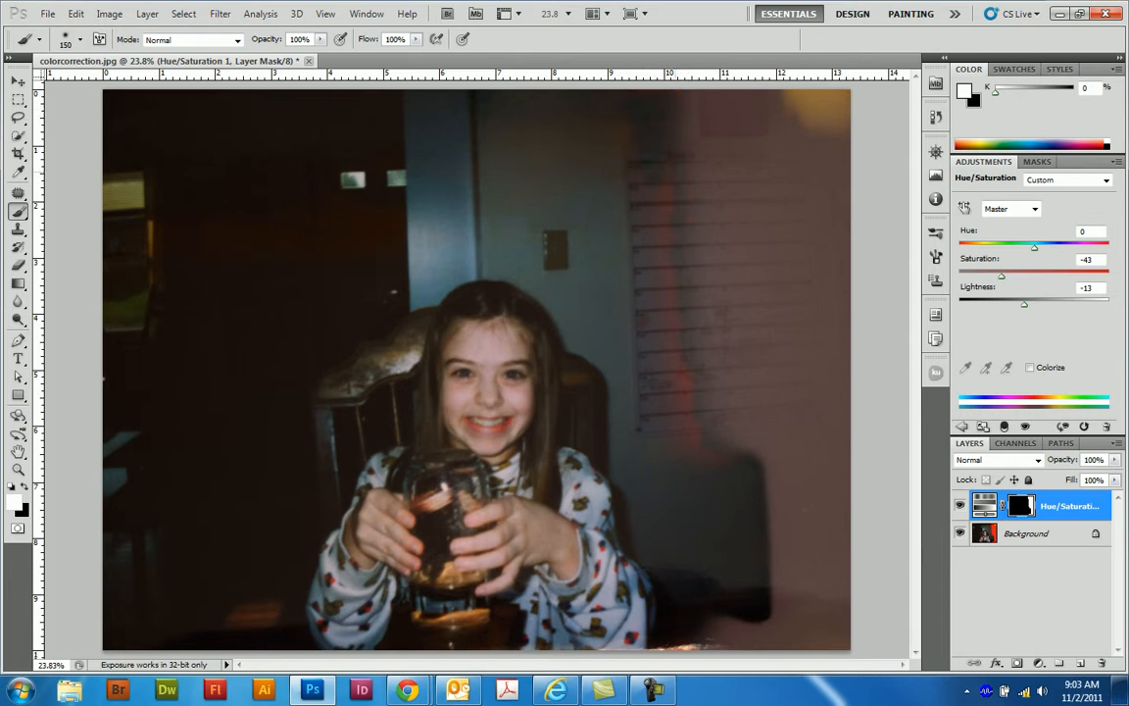
{"action": "left_click_drag", "start_coordinate": [675, 349], "coordinate": [693, 429]}
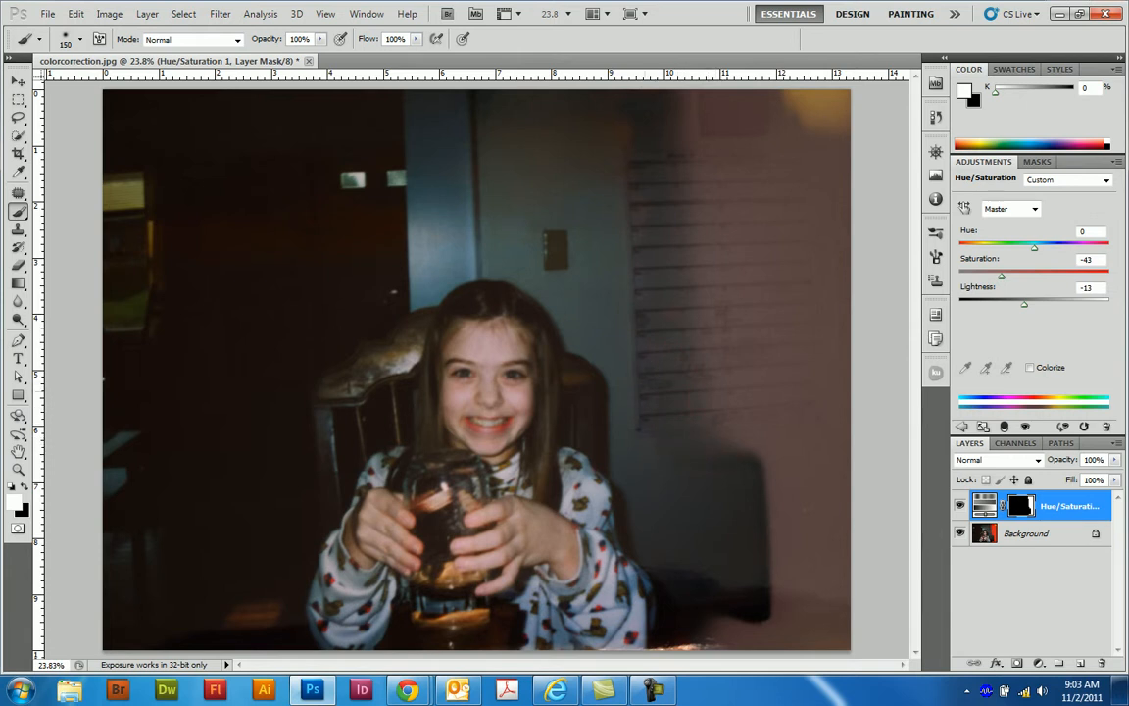
{"action": "key", "text": "x"}
{"action": "key", "text": "x"}
{"action": "left_click", "coordinate": [1025, 426]}
{"action": "left_click", "coordinate": [1025, 427]}
{"action": "left_click", "coordinate": [1026, 426]}
{"action": "left_click", "coordinate": [1026, 426]}
{"action": "left_click", "coordinate": [1026, 426]}
{"action": "left_click", "coordinate": [1025, 427]}
- Select the former light-leak area on the Background layer with the Quick Selection tool, excluding the rest of the wall
{"action": "key", "text": "w"}
{"action": "mouse_move", "coordinate": [812, 624]}
{"action": "left_mouse_down"}
{"action": "mouse_move", "coordinate": [755, 343]}
{"action": "mouse_move", "coordinate": [598, 186]}
{"action": "mouse_move", "coordinate": [578, 182]}
{"action": "left_mouse_up"}
{"action": "left_click", "coordinate": [1026, 534]}
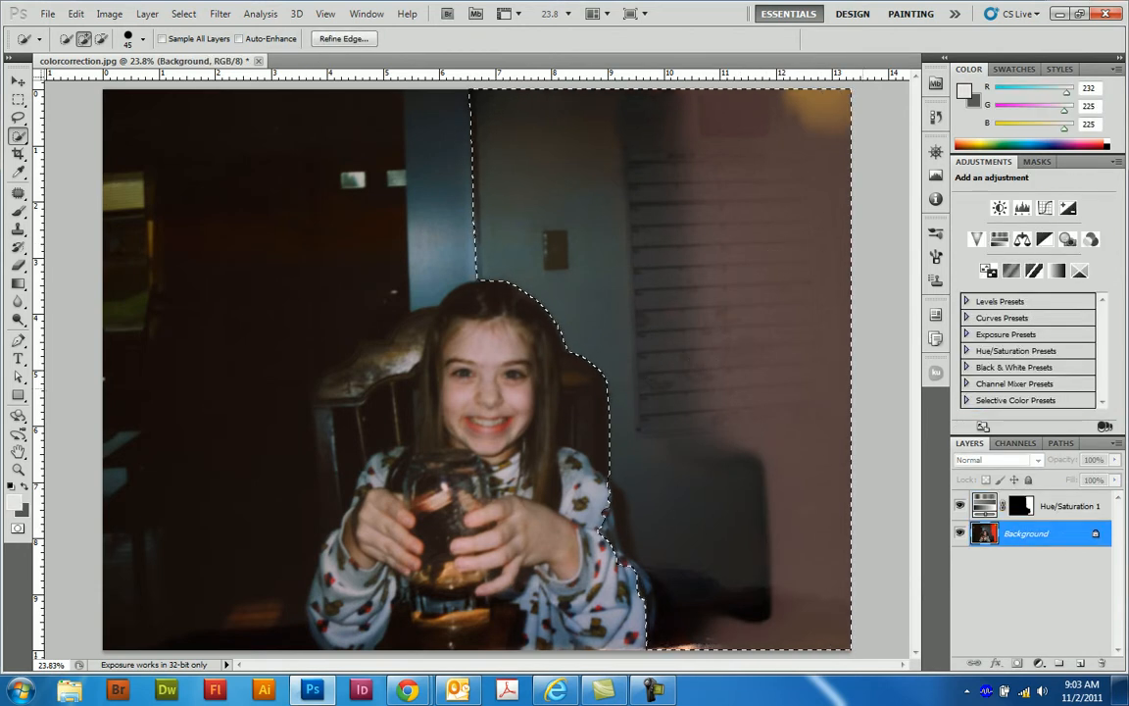
{"action": "key", "text": "ctrl+d"}
{"action": "mouse_move", "coordinate": [657, 584]}
{"action": "left_mouse_down"}
{"action": "mouse_move", "coordinate": [677, 573]}
{"action": "mouse_move", "coordinate": [686, 422]}
{"action": "left_mouse_up"}
{"action": "mouse_move", "coordinate": [813, 328]}
{"action": "left_mouse_down"}
{"action": "mouse_move", "coordinate": [754, 147]}
{"action": "mouse_move", "coordinate": [735, 127]}
{"action": "left_mouse_up"}
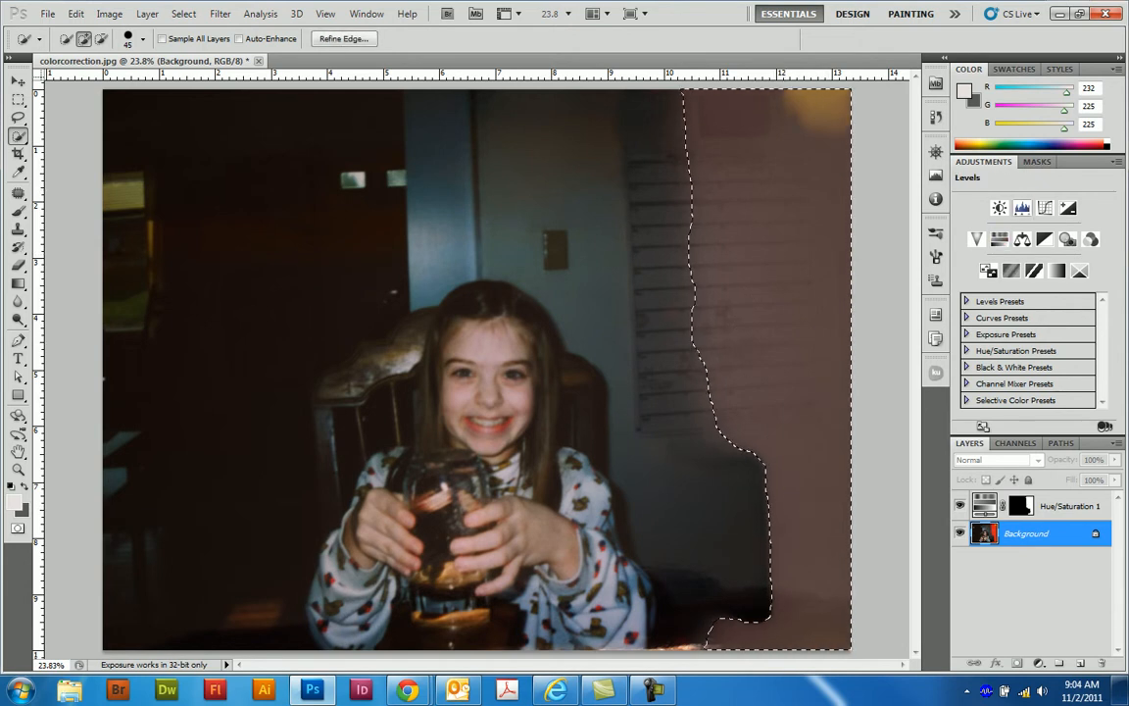
{"action": "left_click", "coordinate": [999, 208]}
{"action": "mouse_move", "coordinate": [1035, 219]}
{"action": "left_mouse_down"}
{"action": "mouse_move", "coordinate": [1020, 220]}
{"action": "mouse_move", "coordinate": [1026, 249]}
{"action": "mouse_move", "coordinate": [1012, 220]}
{"action": "left_mouse_up"}
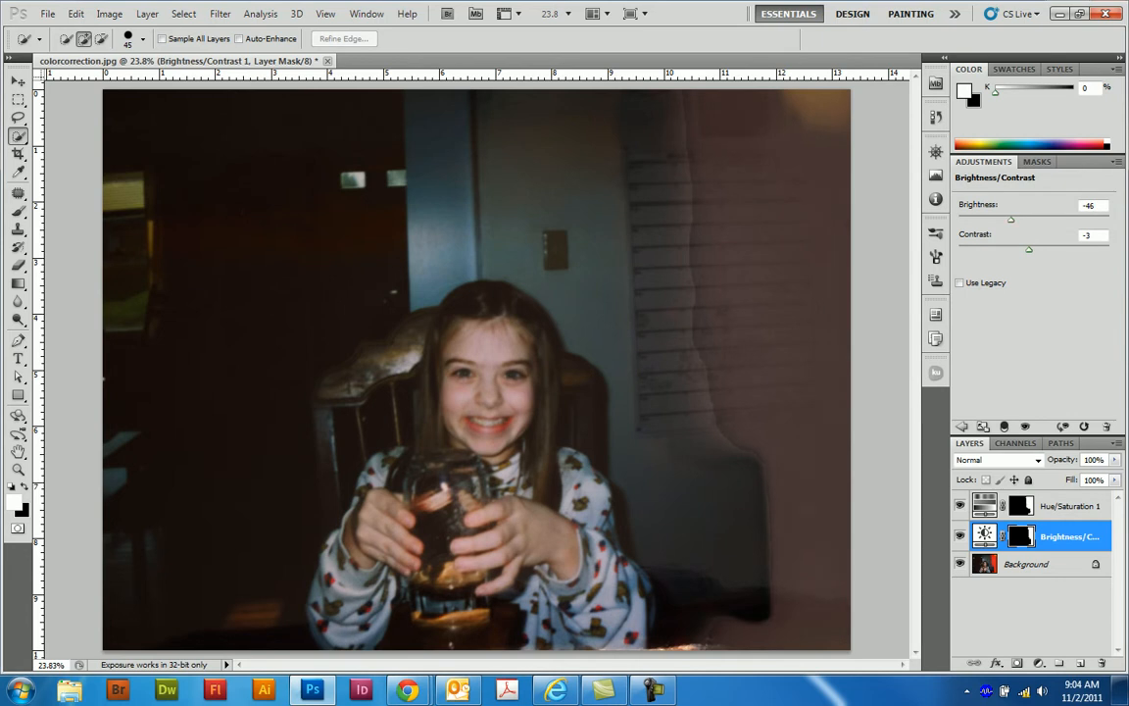
{"action": "left_click_drag", "start_coordinate": [1012, 220], "coordinate": [1011, 220]}
{"action": "key", "text": "ctrl+alt+z"}
{"action": "key", "text": "ctrl+alt+z"}
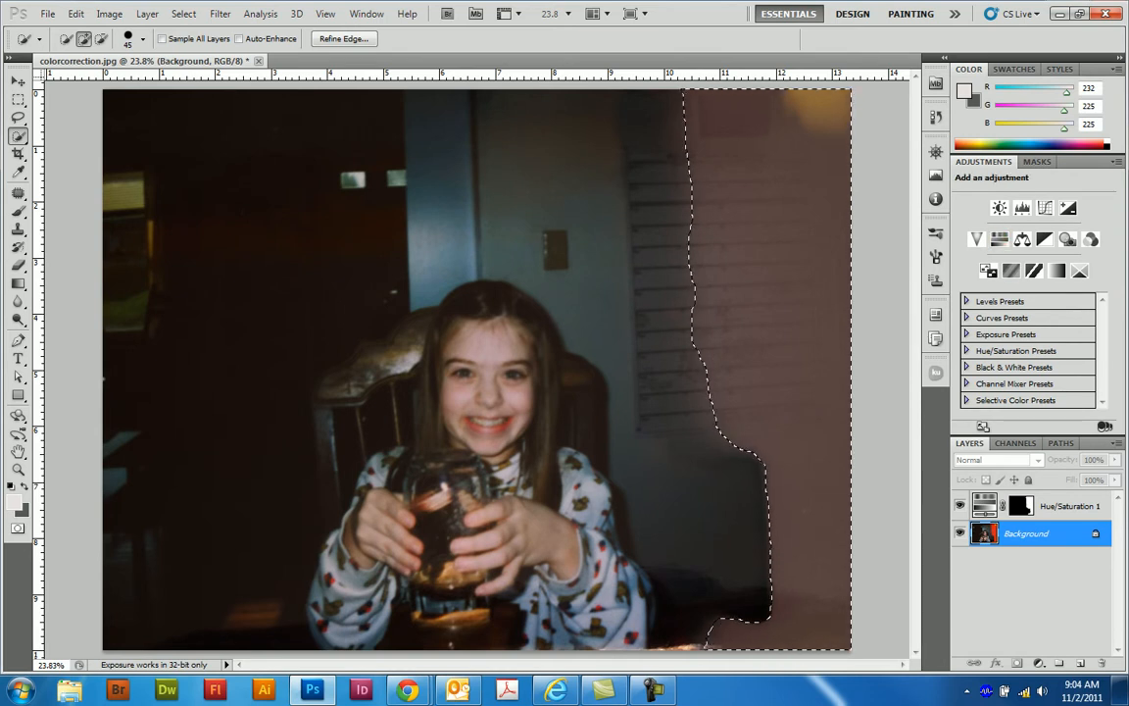
- Add a Brightness/Contrast adjustment for the selected area and set its brightness to -49
{"action": "left_click", "coordinate": [1000, 208]}
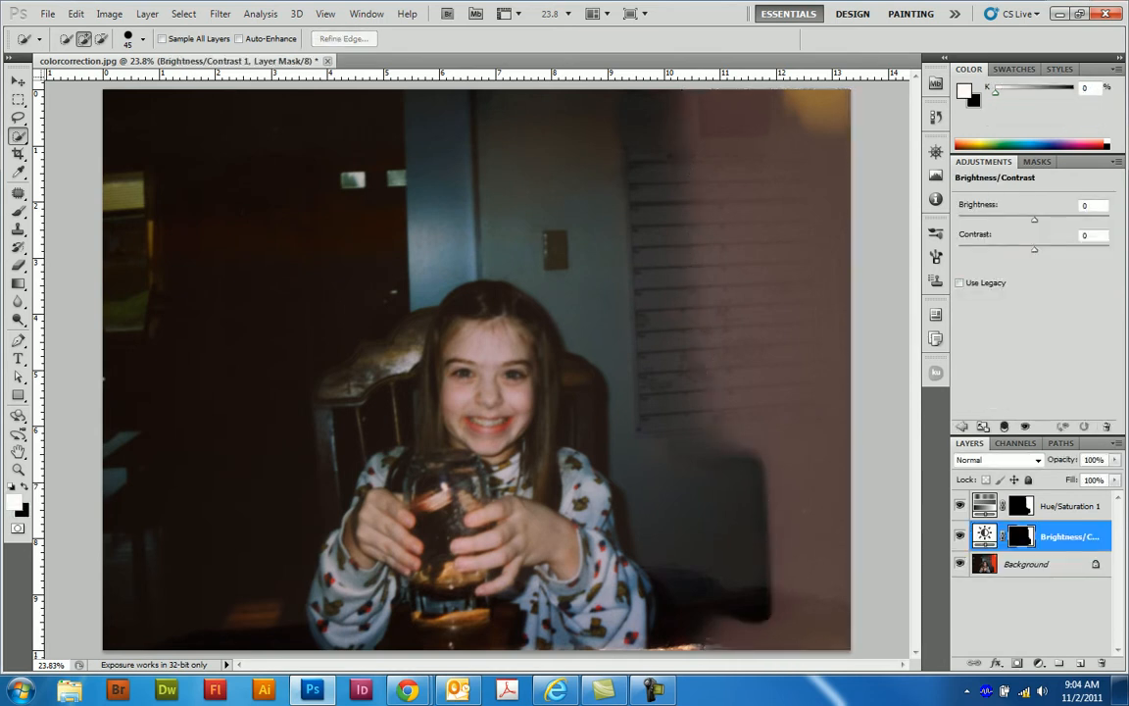
{"action": "left_click_drag", "start_coordinate": [1034, 219], "coordinate": [1010, 220]}
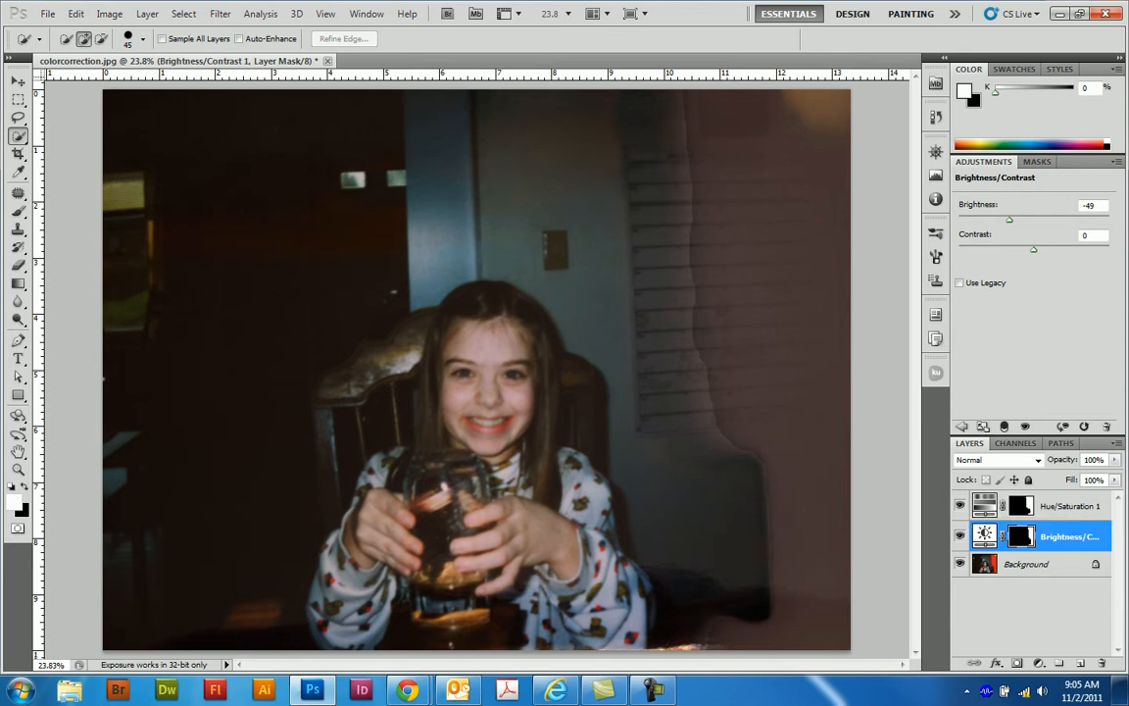
{"action": "left_click", "coordinate": [1071, 507]}
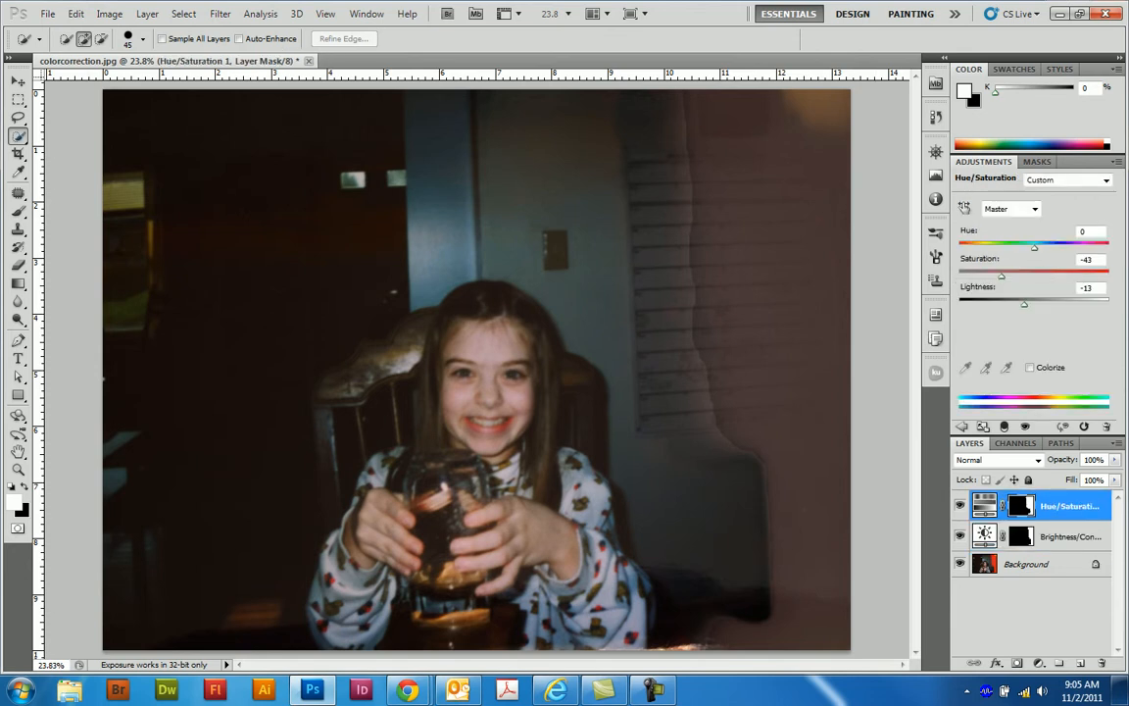
{"action": "key", "text": "b"}
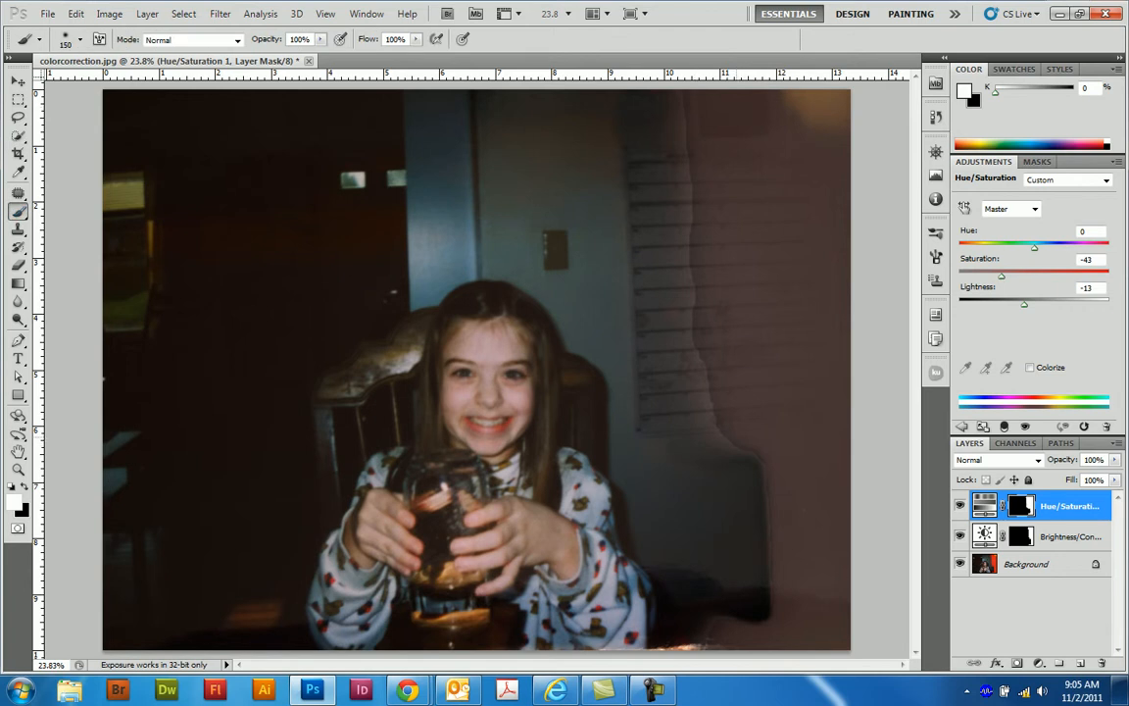
{"action": "key", "text": "x"}
{"action": "left_click", "coordinate": [735, 443]}
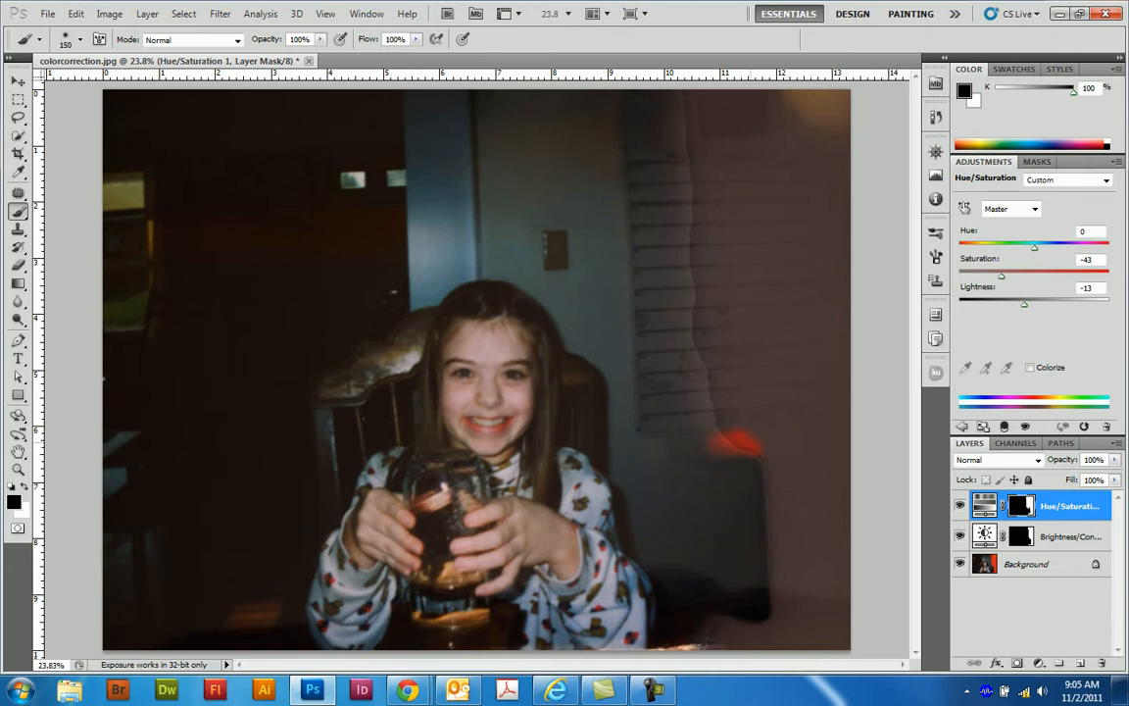
{"action": "key", "text": "ctrl+z"}
- Blend the darkened area's edge by painting the Brightness/Contrast mask with black and white along the dark chair and the leak boundary
{"action": "left_click", "coordinate": [1069, 536]}
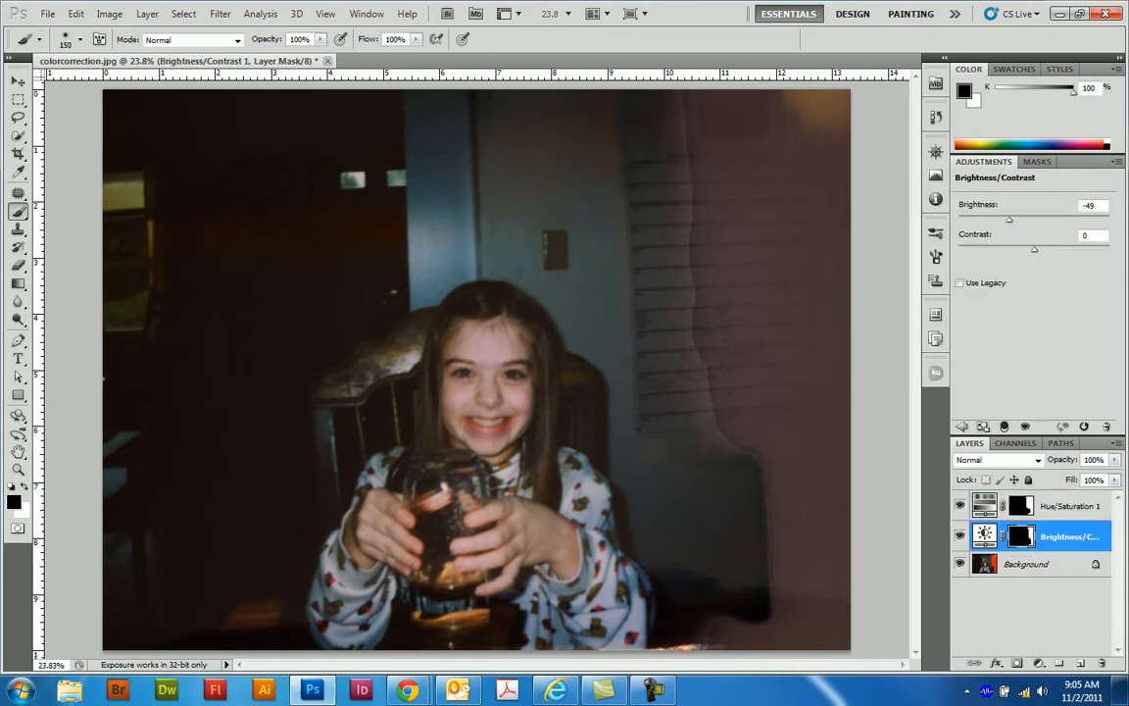
{"action": "mouse_move", "coordinate": [780, 569]}
{"action": "left_mouse_down"}
{"action": "mouse_move", "coordinate": [781, 580]}
{"action": "mouse_move", "coordinate": [782, 555]}
{"action": "left_mouse_up"}
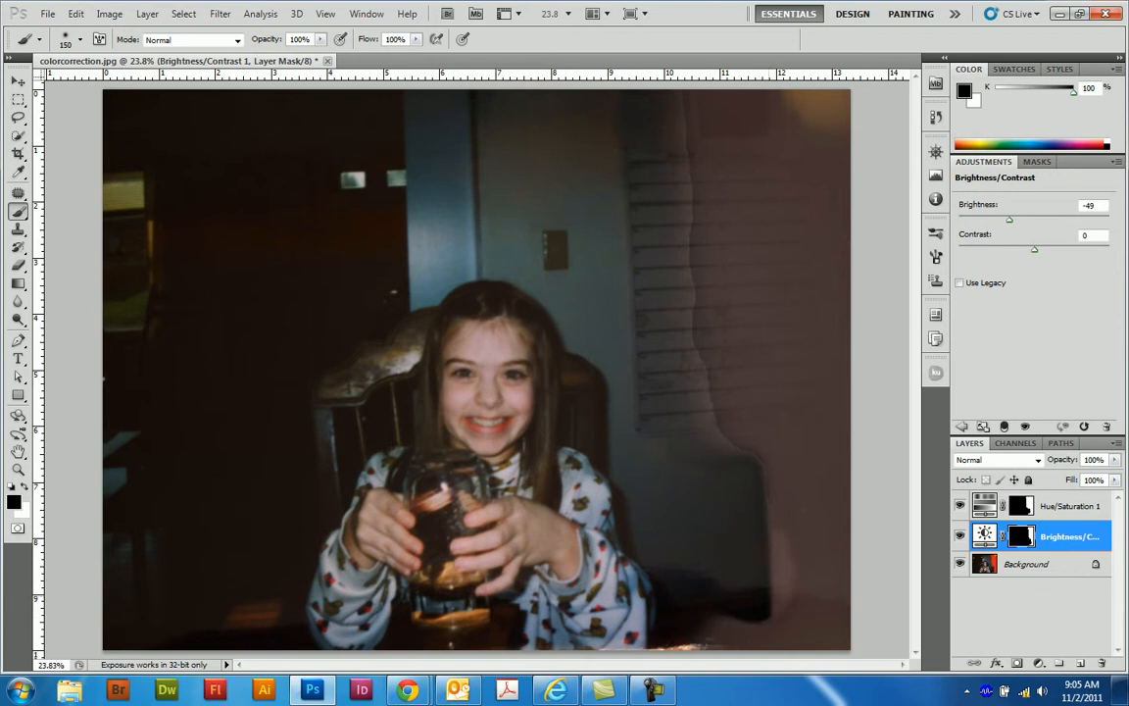
{"action": "left_click_drag", "start_coordinate": [773, 502], "coordinate": [753, 450]}
{"action": "key", "text": "x"}
{"action": "mouse_move", "coordinate": [689, 414]}
{"action": "left_mouse_down"}
{"action": "mouse_move", "coordinate": [699, 547]}
{"action": "mouse_move", "coordinate": [721, 629]}
{"action": "left_mouse_up"}
{"action": "mouse_move", "coordinate": [755, 457]}
{"action": "left_mouse_down"}
{"action": "mouse_move", "coordinate": [708, 377]}
{"action": "mouse_move", "coordinate": [690, 110]}
{"action": "left_mouse_up"}
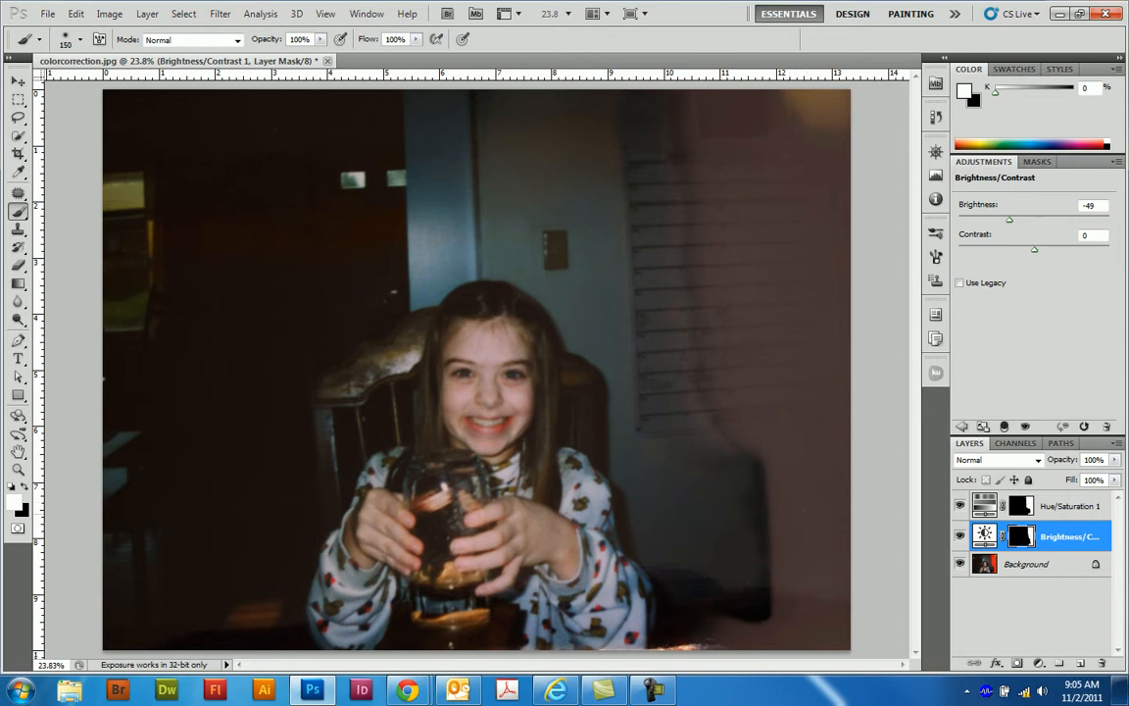
{"action": "key", "text": "backslash"}
{"action": "key", "text": "backslash"}
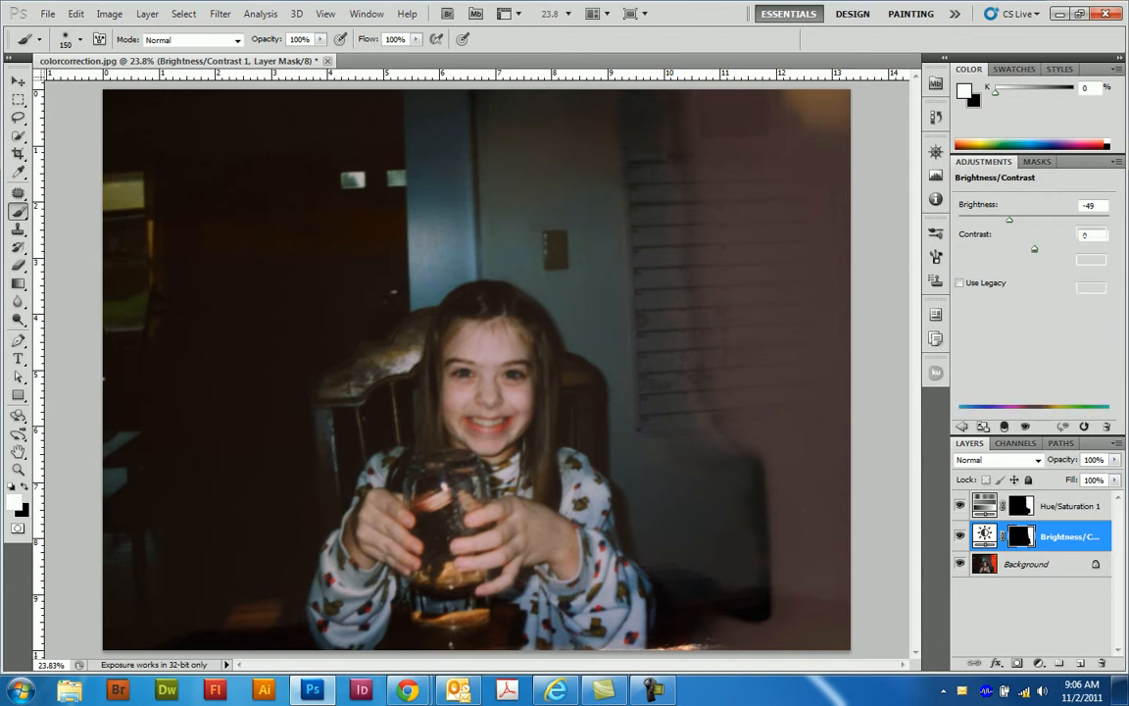
- Create a new layer above the Hue/Saturation adjustment and set the Gradient tool to the Neutral Density gradient
{"action": "left_click", "coordinate": [1024, 506]}
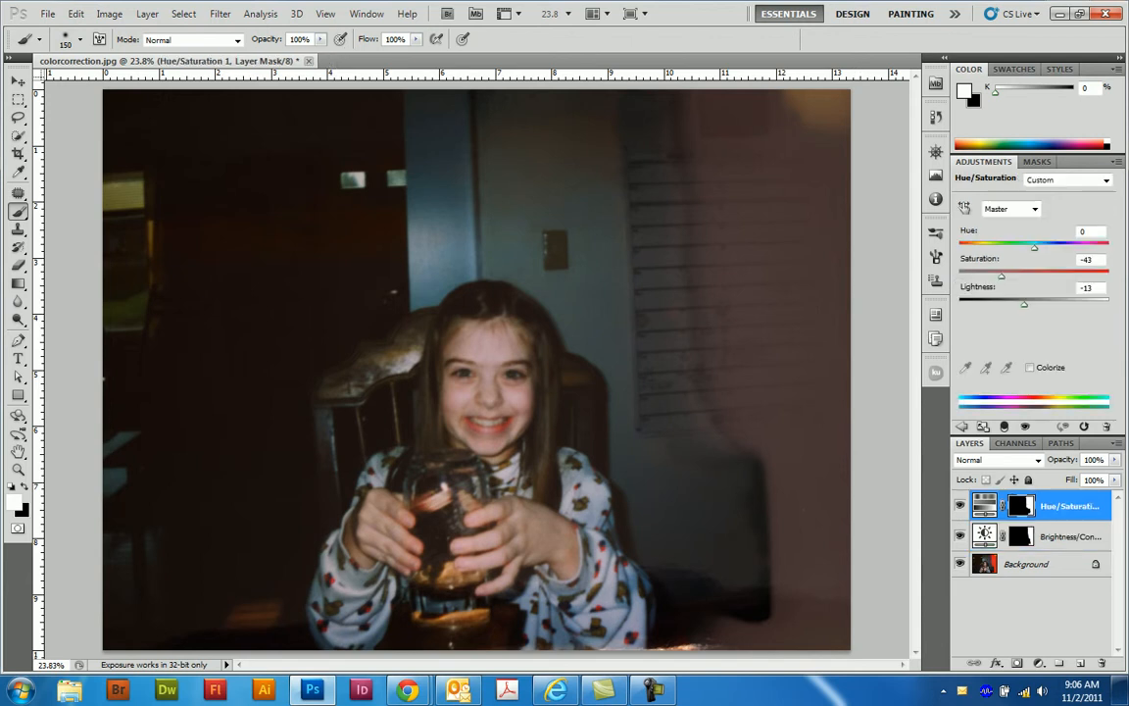
{"action": "key", "text": "ctrl+alt+shift+n"}
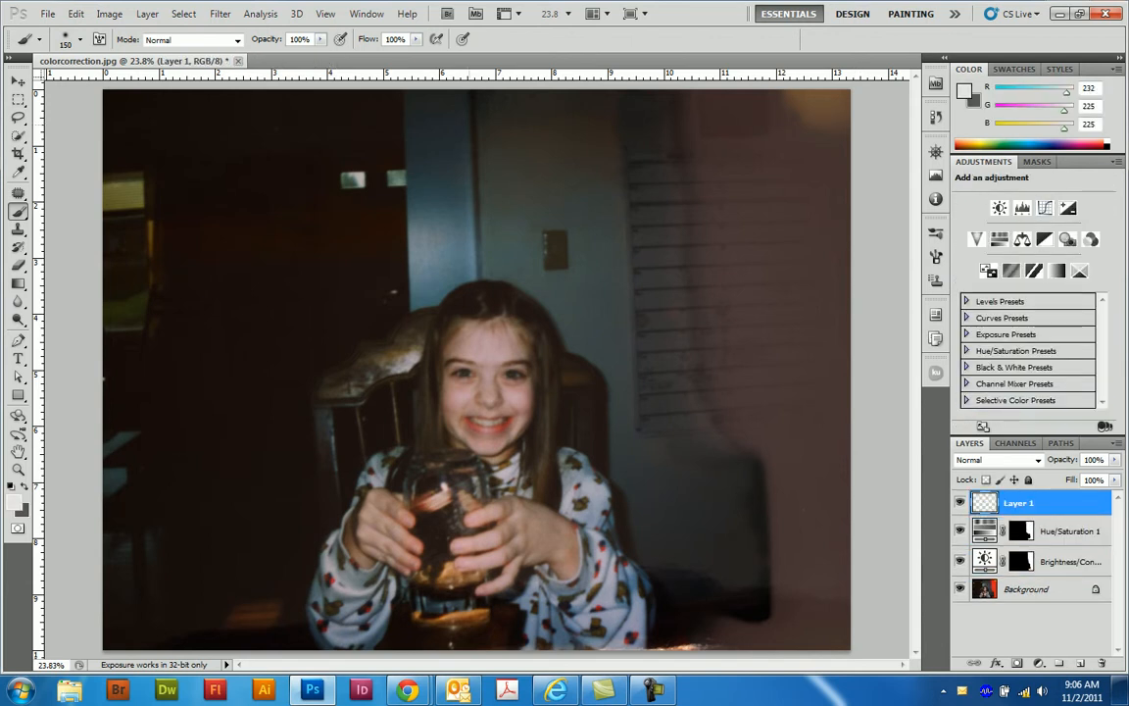
{"action": "key", "text": "g"}
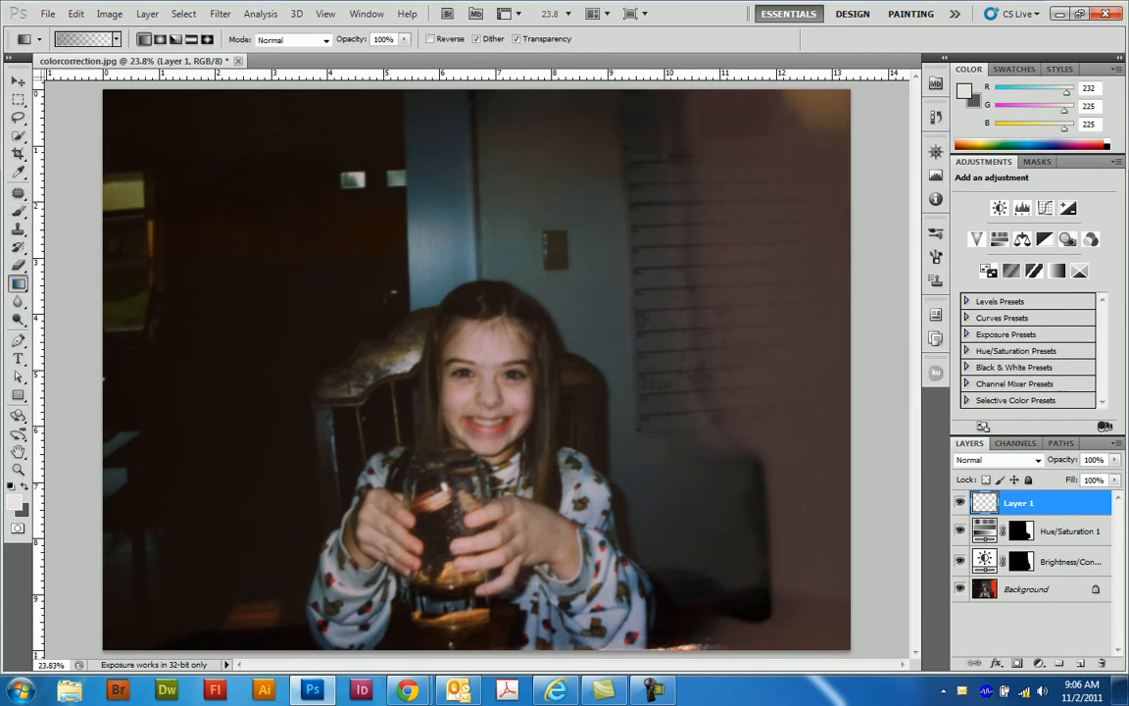
{"action": "left_click", "coordinate": [79, 39]}
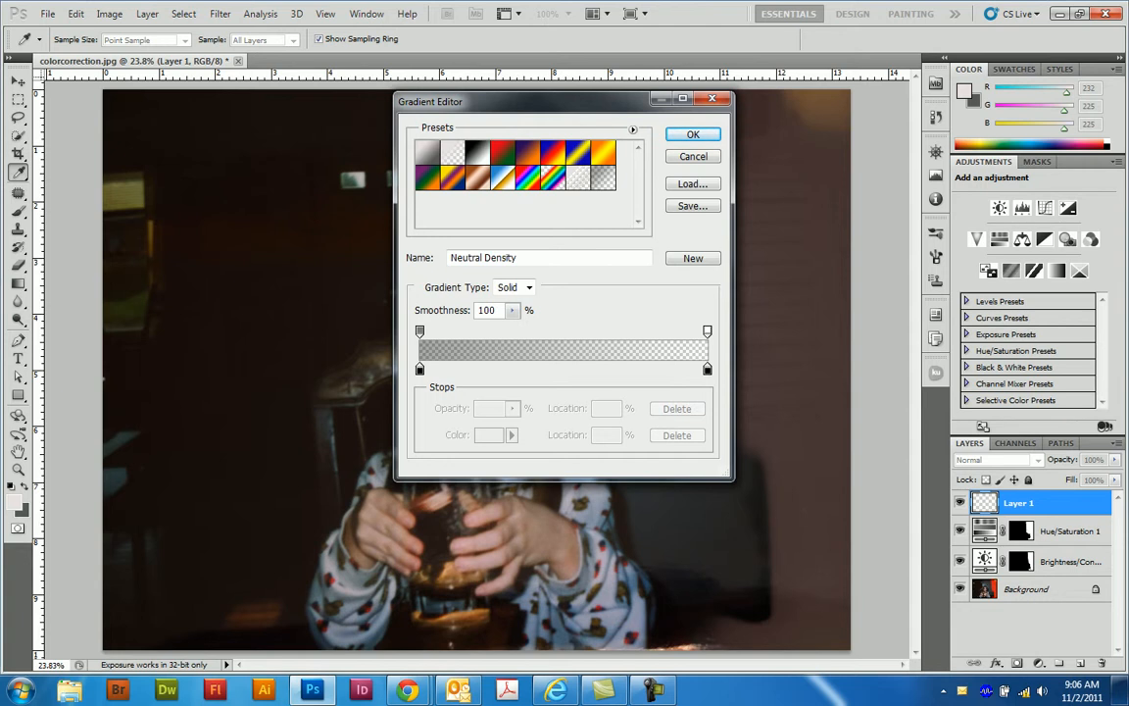
{"action": "key", "text": "Return"}
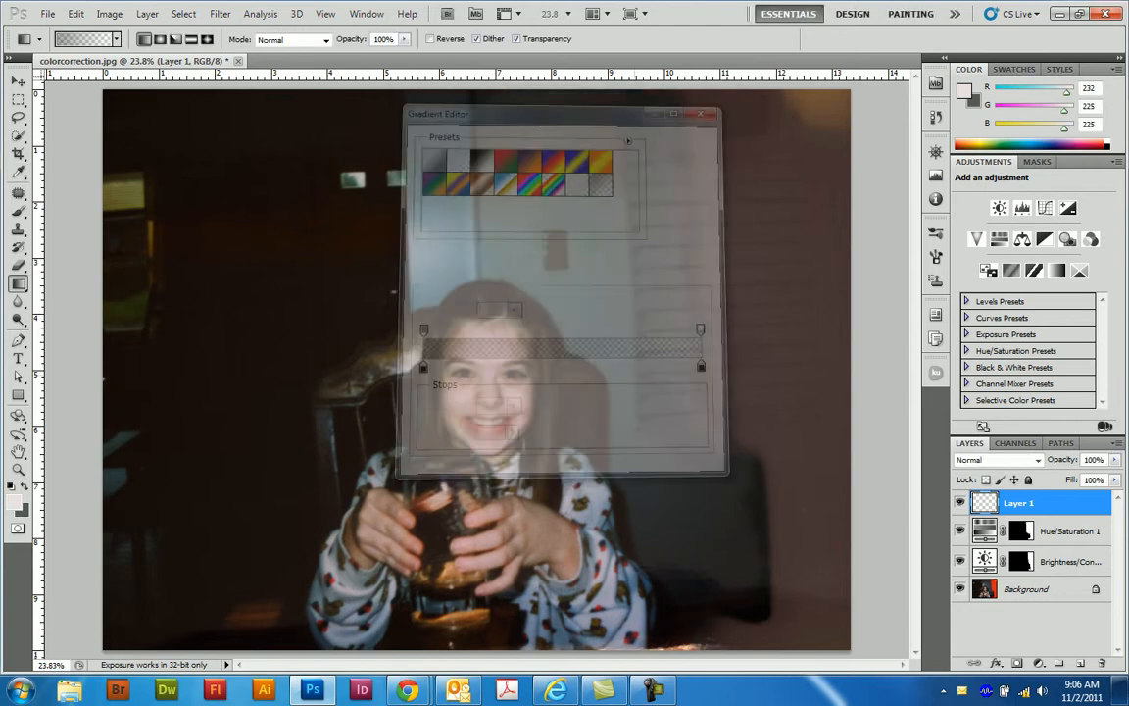
- Darken the photo's right side with repeated horizontal gradients fading toward the girl, keeping the layer at 100% opacity
{"action": "left_click_drag", "start_coordinate": [775, 301], "coordinate": [533, 294]}
{"action": "left_click_drag", "start_coordinate": [749, 309], "coordinate": [571, 329]}
{"action": "left_click_drag", "start_coordinate": [790, 198], "coordinate": [461, 216]}
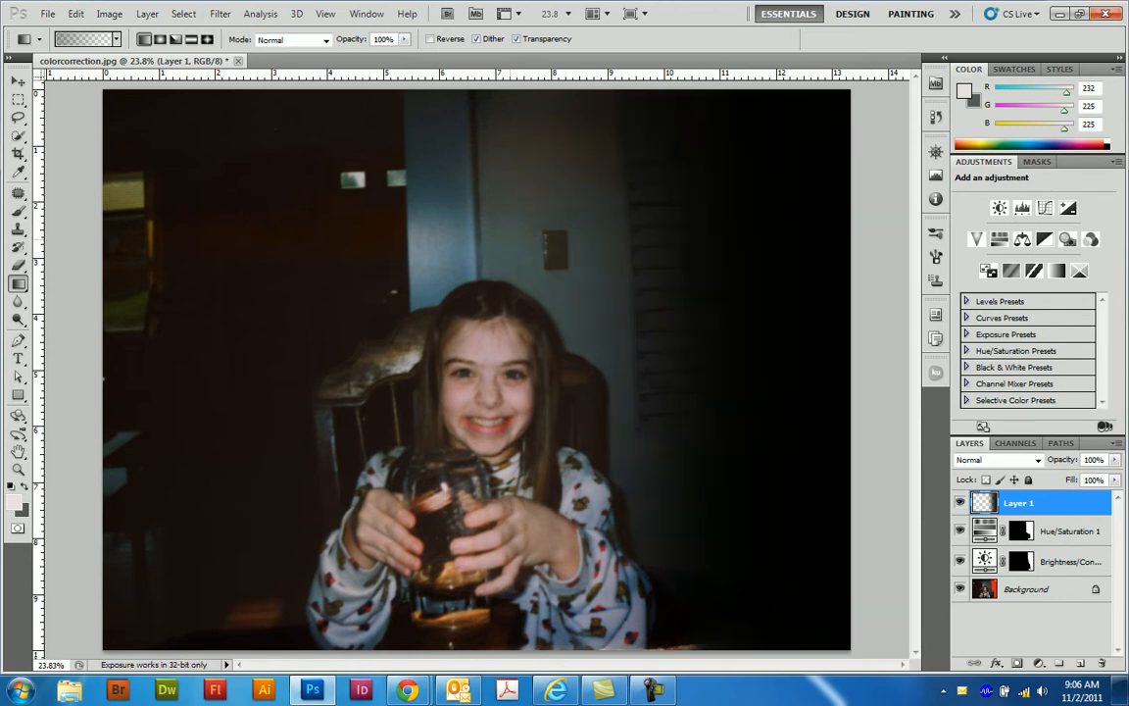
{"action": "left_click_drag", "start_coordinate": [730, 196], "coordinate": [489, 208]}
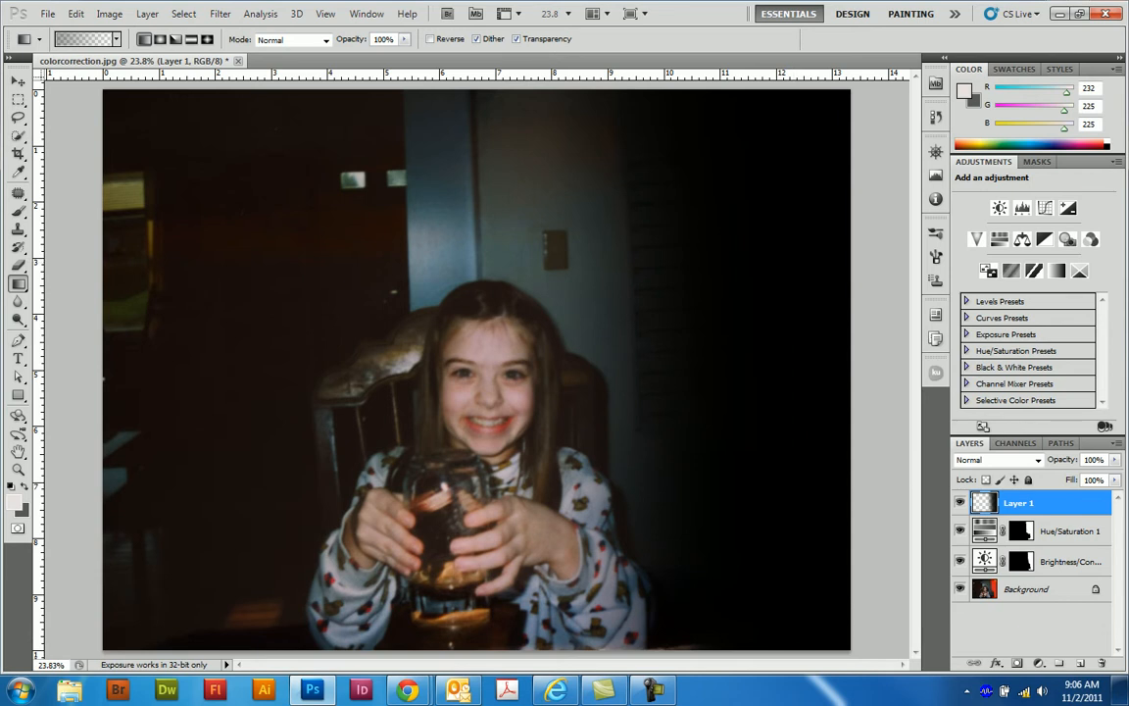
{"action": "left_click", "coordinate": [1115, 460]}
{"action": "mouse_move", "coordinate": [1115, 476]}
{"action": "left_mouse_down"}
{"action": "mouse_move", "coordinate": [1099, 476]}
{"action": "mouse_move", "coordinate": [1115, 476]}
{"action": "left_mouse_up"}
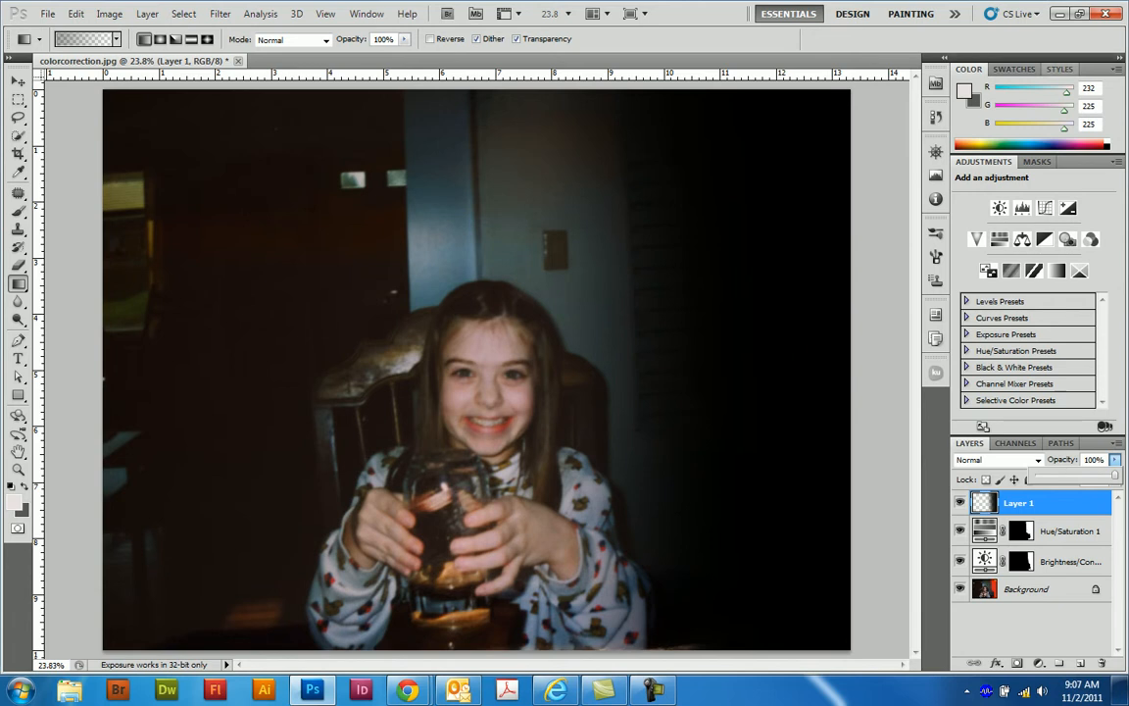
- Add a Levels adjustment on top of the layer stack and apply the automatic correction
{"action": "left_click", "coordinate": [1023, 208]}
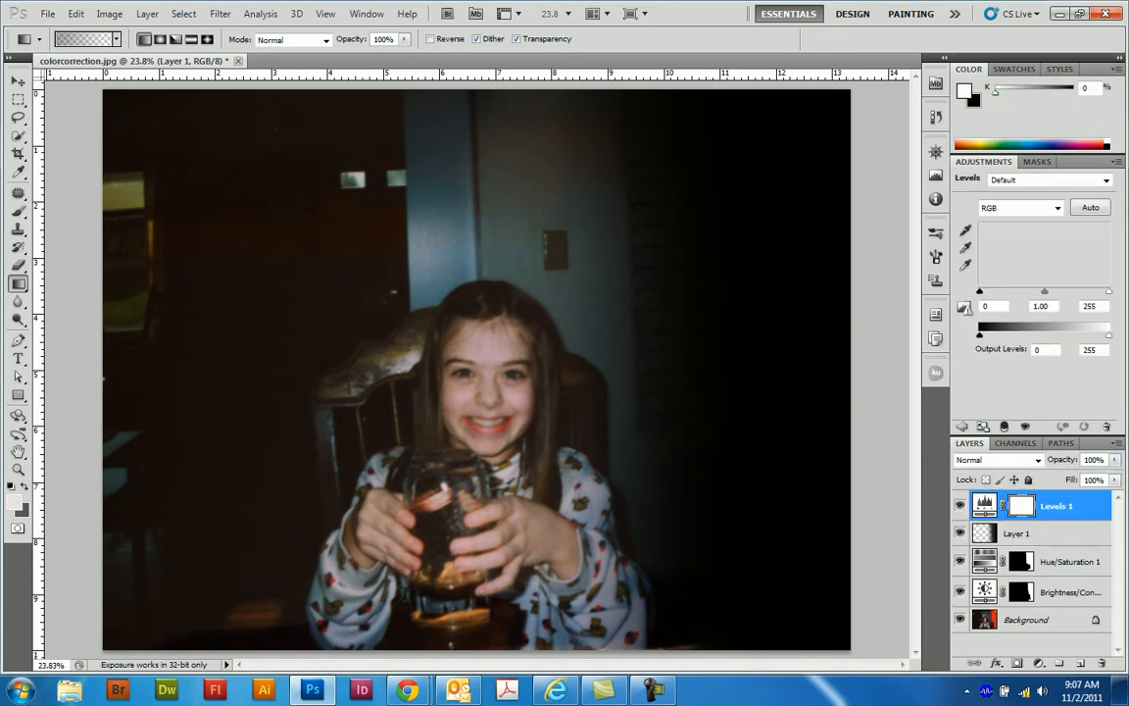
{"action": "left_click", "coordinate": [1091, 207]}
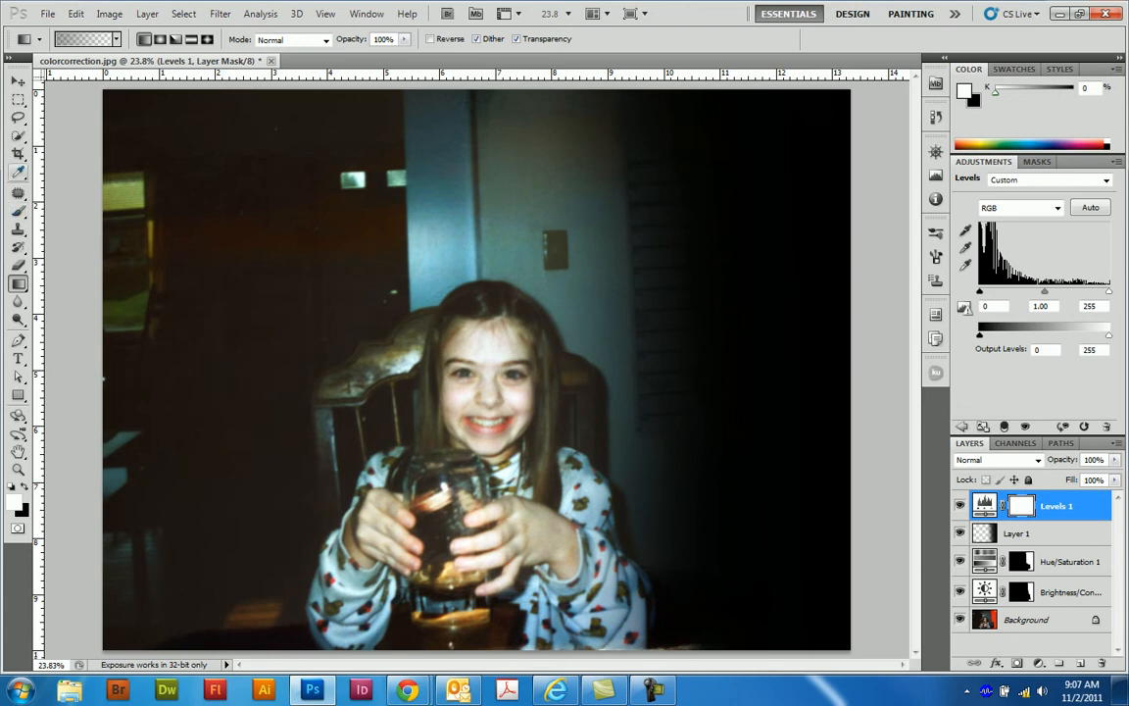
- Select the girl's face and both hands with the Quick Selection tool, subtracting any areas that spill beyond the skin
{"action": "left_click", "coordinate": [18, 136]}
{"action": "left_click_drag", "start_coordinate": [461, 338], "coordinate": [515, 338]}
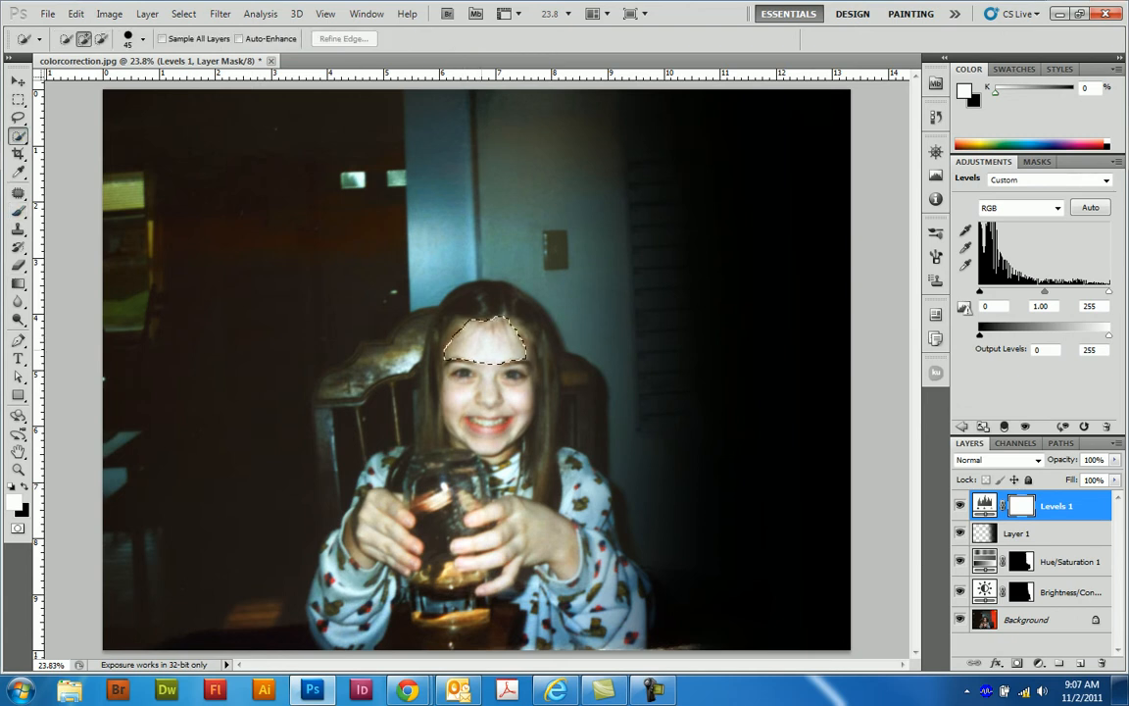
{"action": "mouse_move", "coordinate": [439, 326]}
{"action": "left_mouse_down"}
{"action": "mouse_move", "coordinate": [468, 343]}
{"action": "mouse_move", "coordinate": [441, 400]}
{"action": "mouse_move", "coordinate": [460, 434]}
{"action": "mouse_move", "coordinate": [498, 452]}
{"action": "left_mouse_up"}
{"action": "mouse_move", "coordinate": [385, 508]}
{"action": "left_mouse_down"}
{"action": "mouse_move", "coordinate": [394, 537]}
{"action": "mouse_move", "coordinate": [372, 537]}
{"action": "left_mouse_up"}
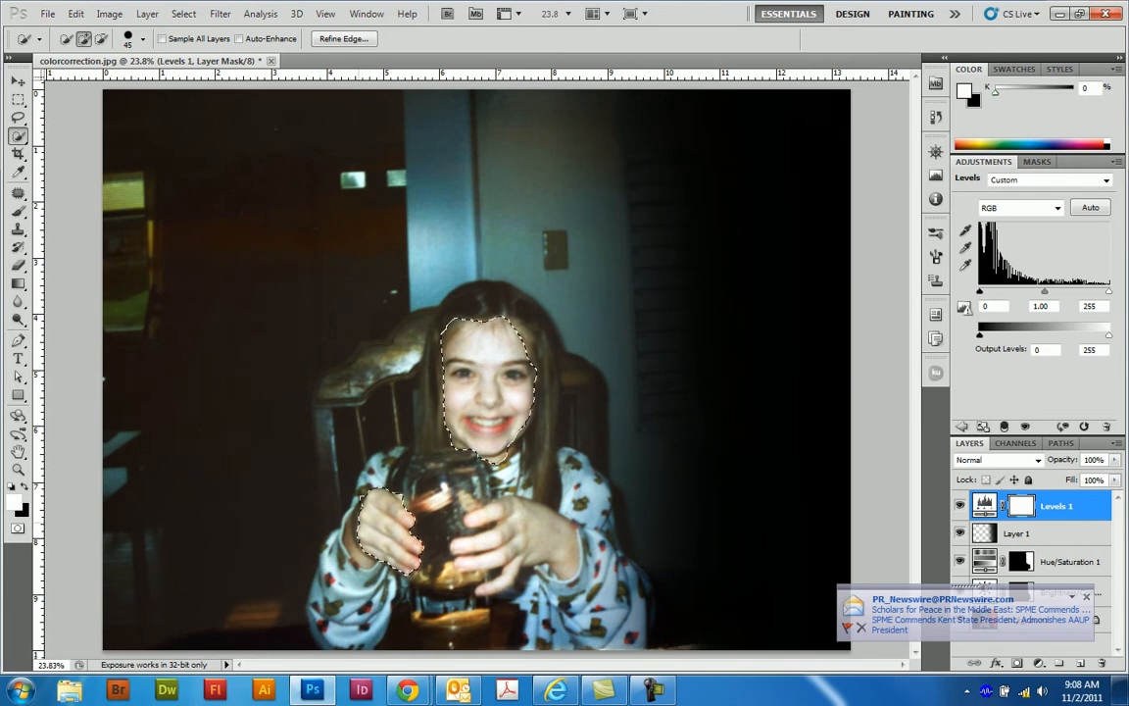
{"action": "left_click_drag", "start_coordinate": [492, 520], "coordinate": [561, 555]}
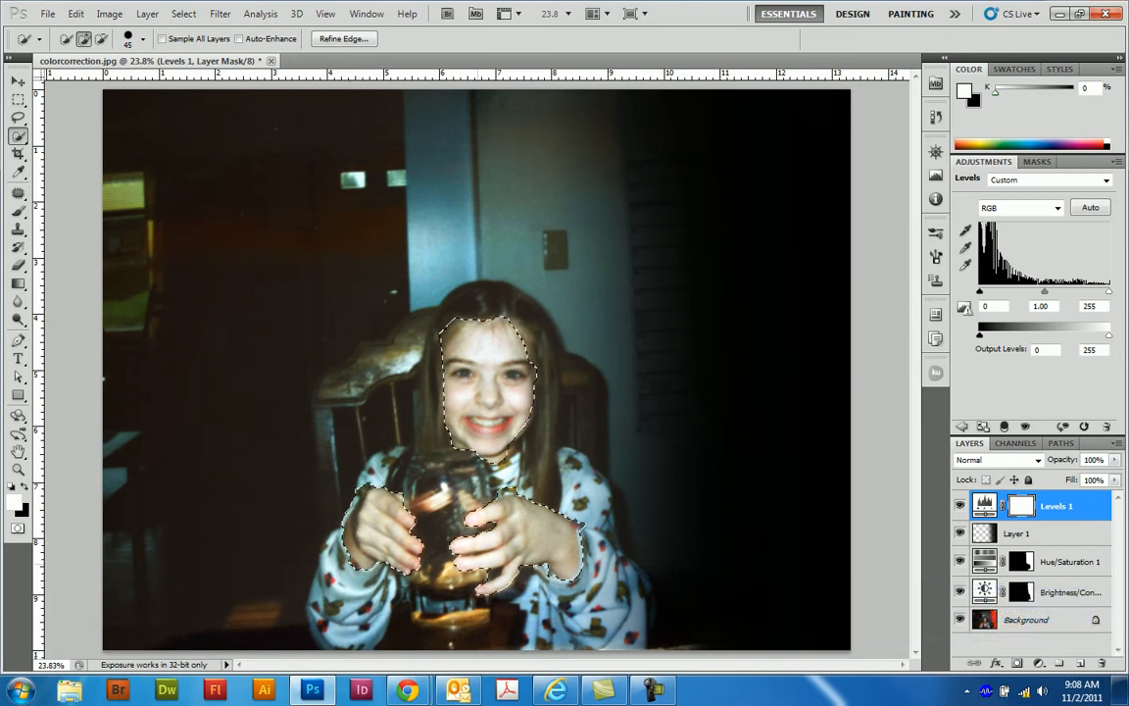
{"action": "key", "text": "alt"}
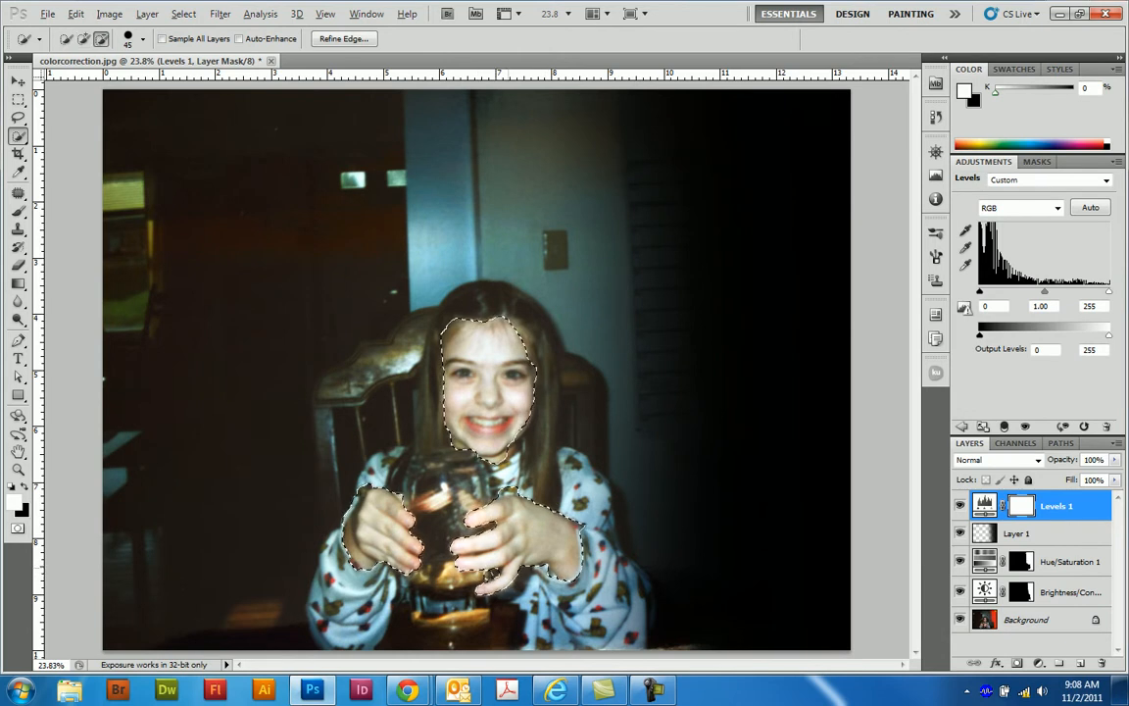
{"action": "key", "text": "alt"}
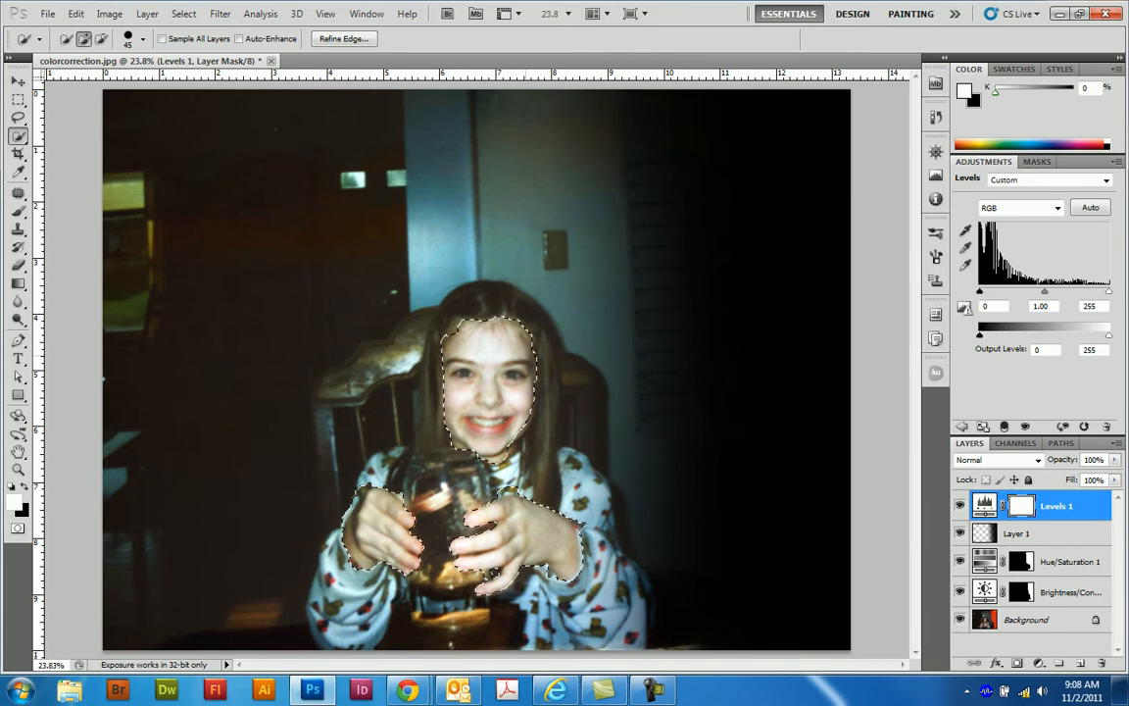
{"action": "key", "text": "alt"}
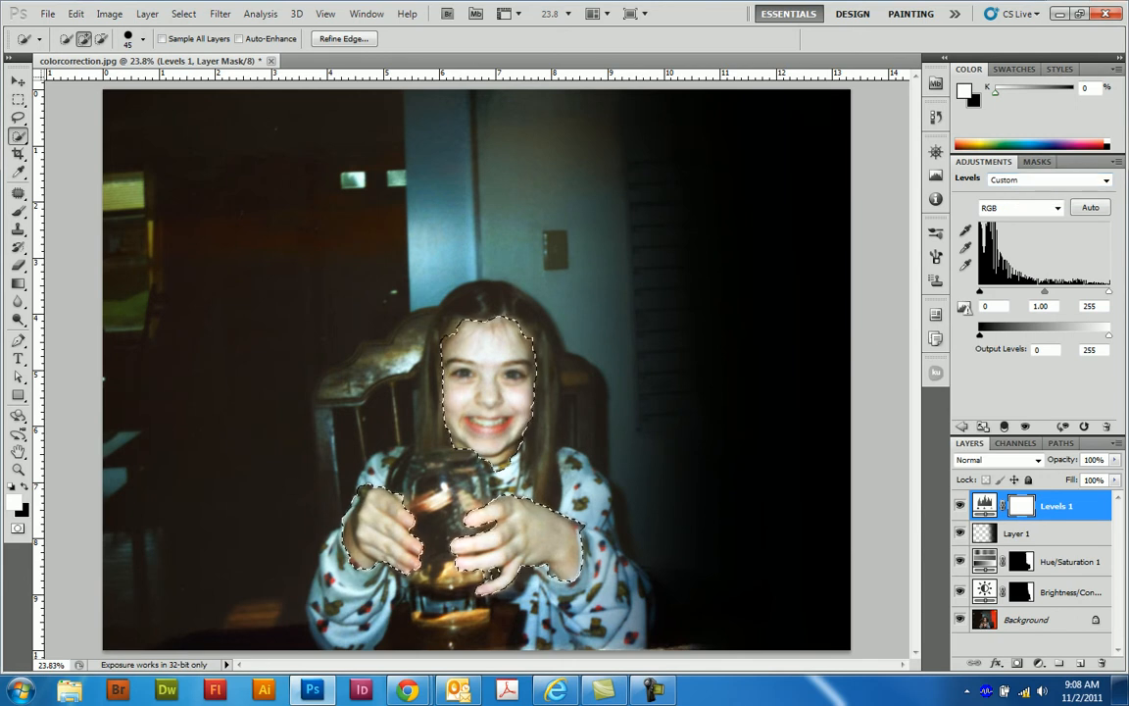
- Add a Photo Filter adjustment limited to the selected skin, using Warming Filter (85) at 46% density
{"action": "left_click", "coordinate": [962, 427]}
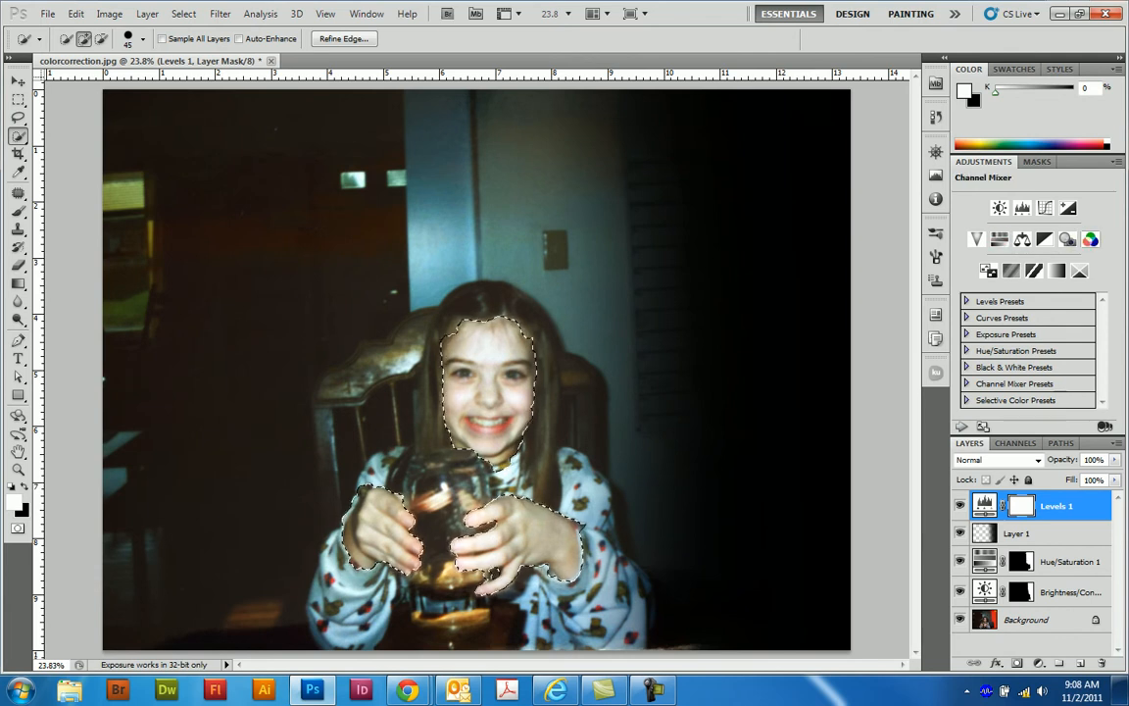
{"action": "left_click", "coordinate": [1068, 238]}
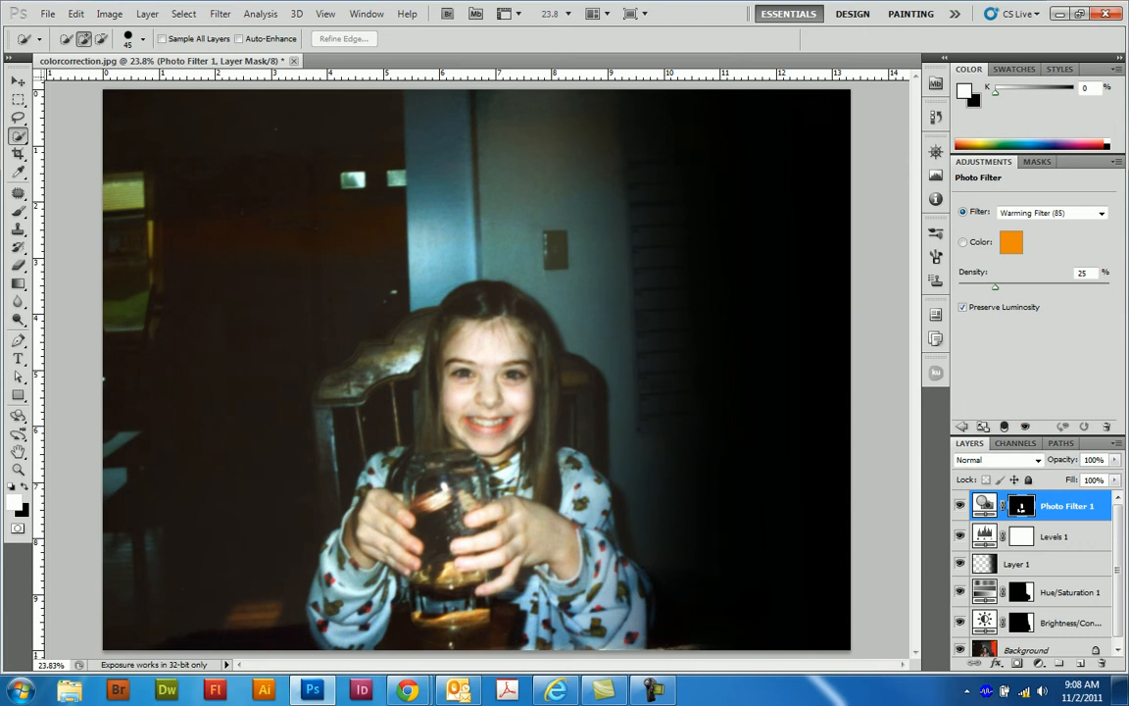
{"action": "left_click_drag", "start_coordinate": [996, 287], "coordinate": [1028, 287]}
- Exclude the eyes and mouth from the warming effect by painting the Photo Filter mask black with a size 35 brush
{"action": "key", "text": "b"}
{"action": "key", "text": "bracketleft"}
{"action": "key", "text": "bracketleft"}
{"action": "key", "text": "bracketleft"}
{"action": "key", "text": "bracketleft"}
{"action": "key", "text": "bracketleft"}
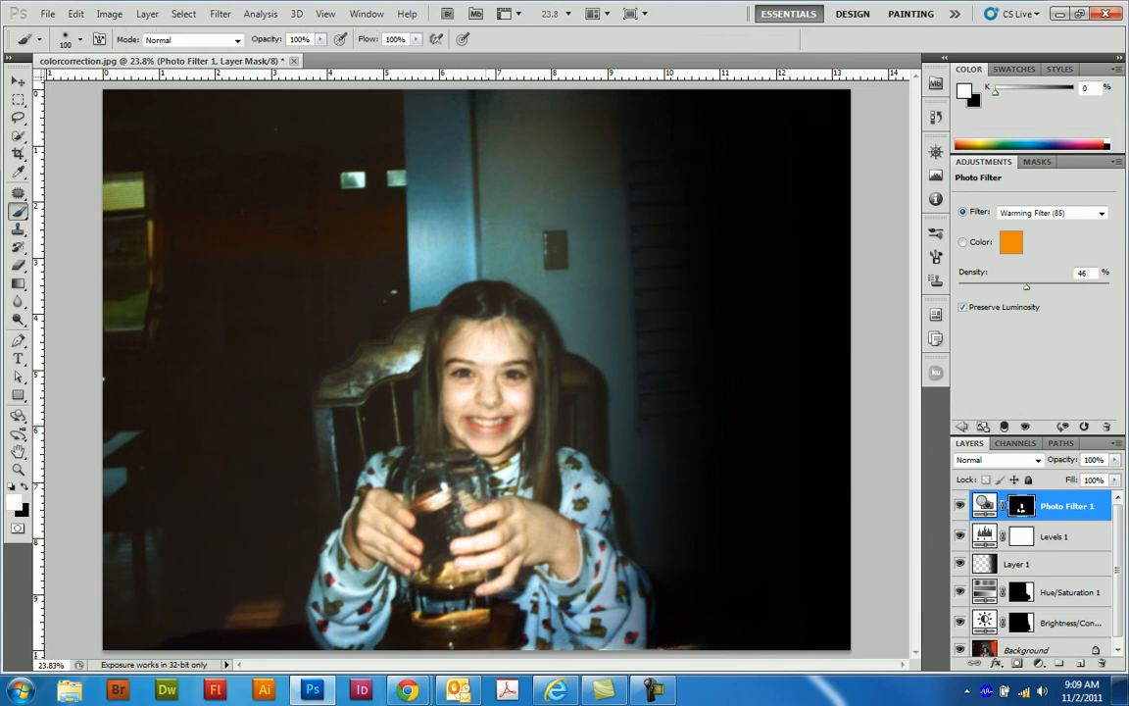
{"action": "key", "text": "bracketleft"}
{"action": "key", "text": "x"}
{"action": "key", "text": "ctrl+plus"}
{"action": "key", "text": "ctrl+plus"}
{"action": "key", "text": "ctrl+plus"}
{"action": "key", "text": "ctrl+plus"}
{"action": "key", "text": "ctrl+plus"}
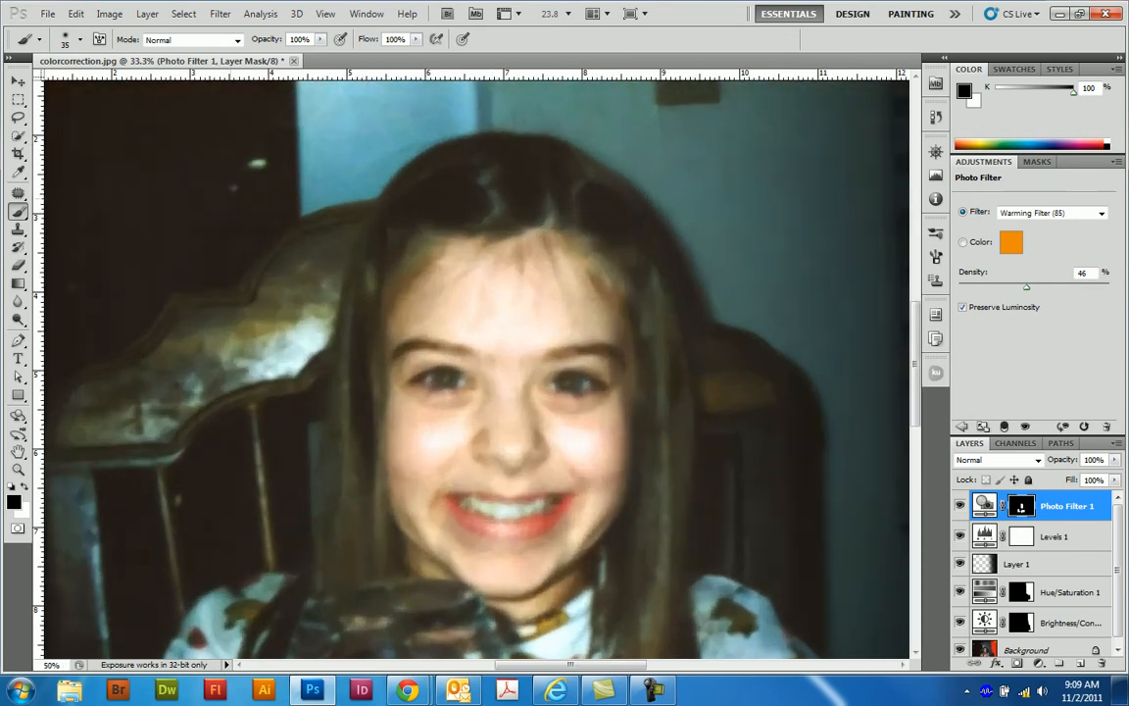
{"action": "left_click_drag", "start_coordinate": [534, 471], "coordinate": [481, 333]}
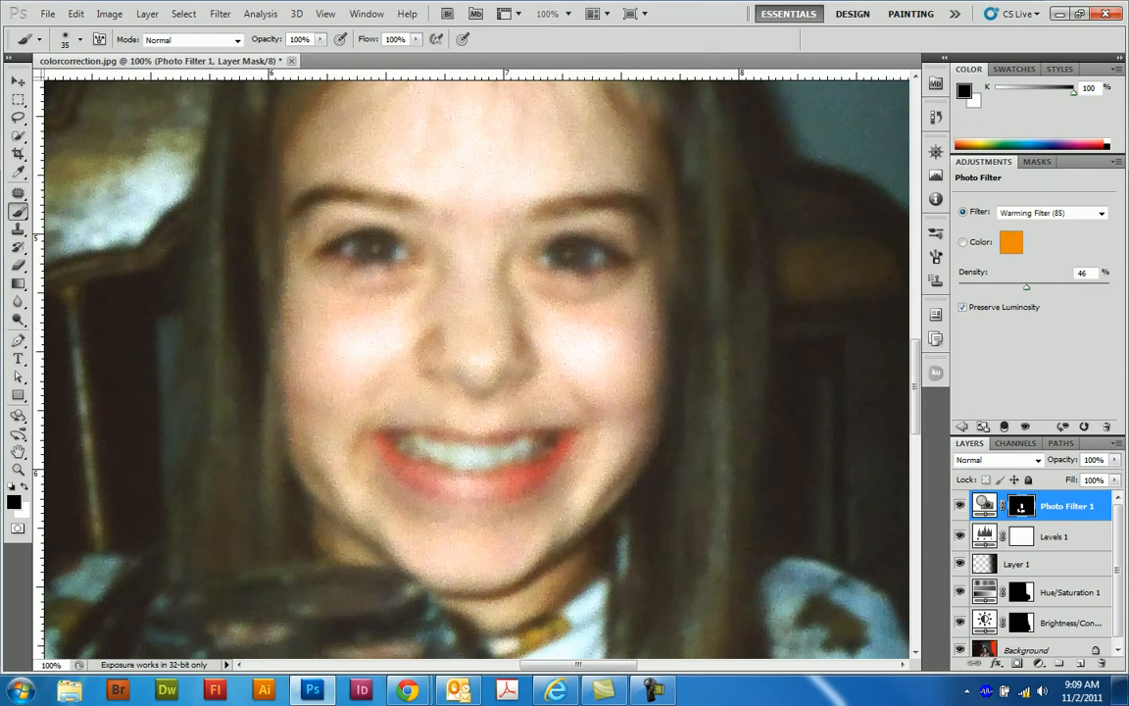
- Compare the original photo with the corrected version by toggling the layers above the Background, close up and at full view
{"action": "left_click_drag", "start_coordinate": [1117, 569], "coordinate": [1117, 580]}
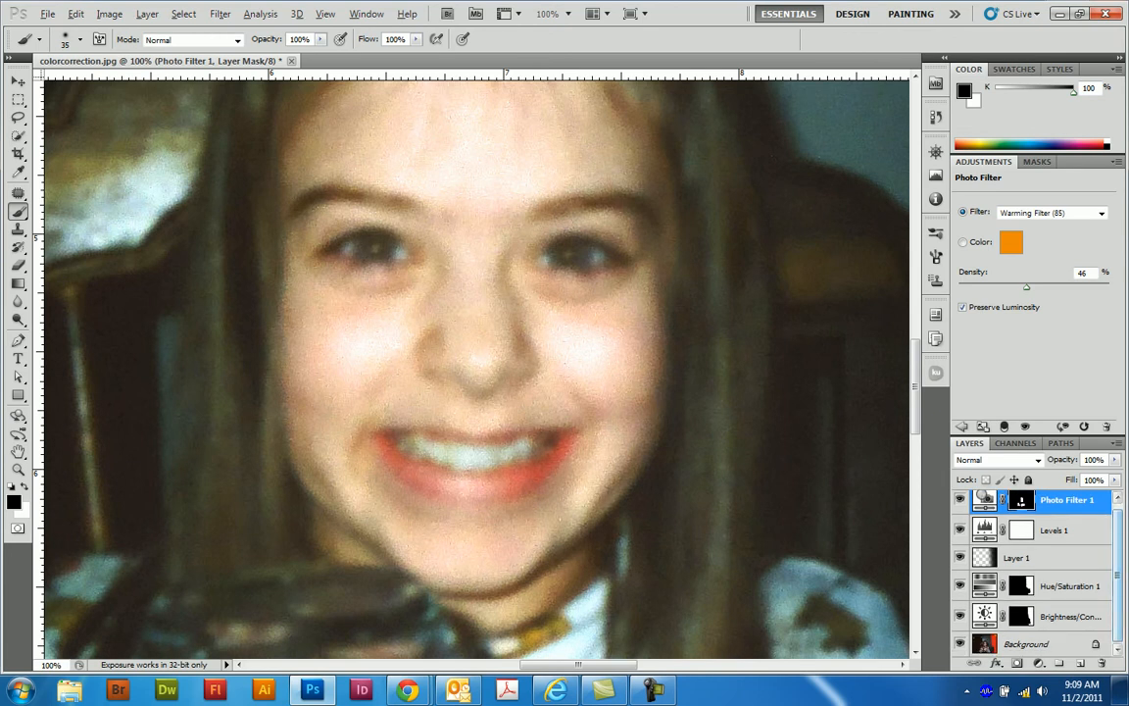
{"action": "left_click", "coordinate": [960, 644], "text": "alt"}
{"action": "left_click", "coordinate": [960, 644], "text": "alt"}
{"action": "left_click", "coordinate": [959, 644], "text": "alt"}
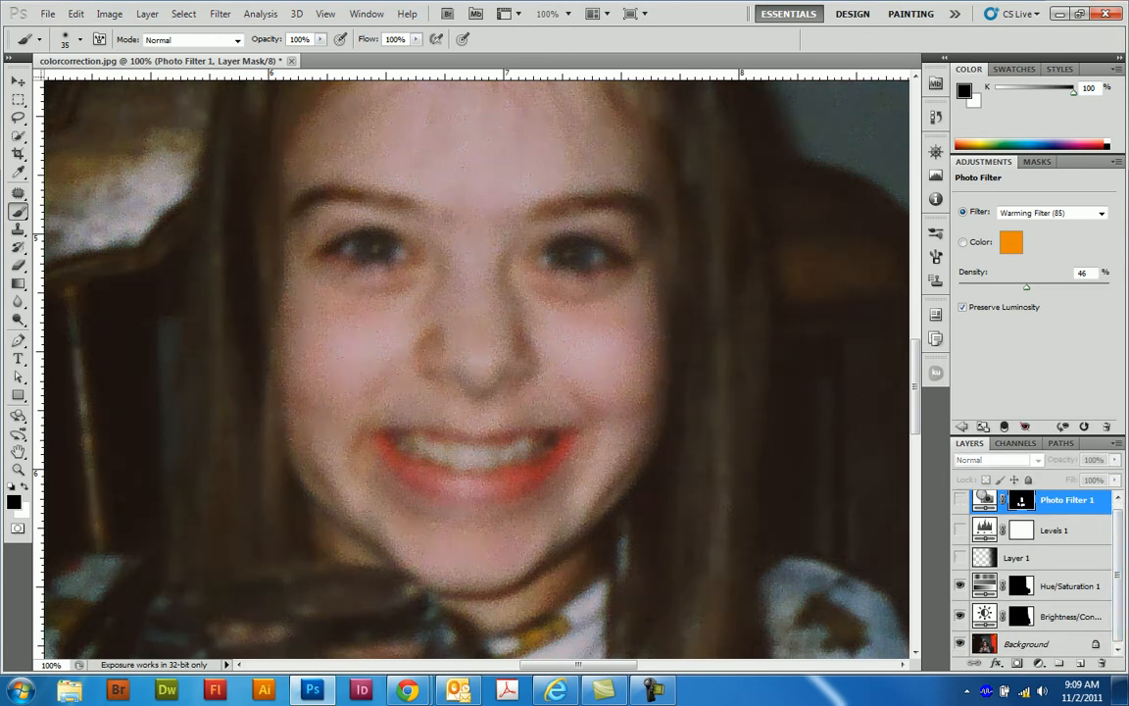
{"action": "left_click", "coordinate": [960, 645], "text": "alt"}
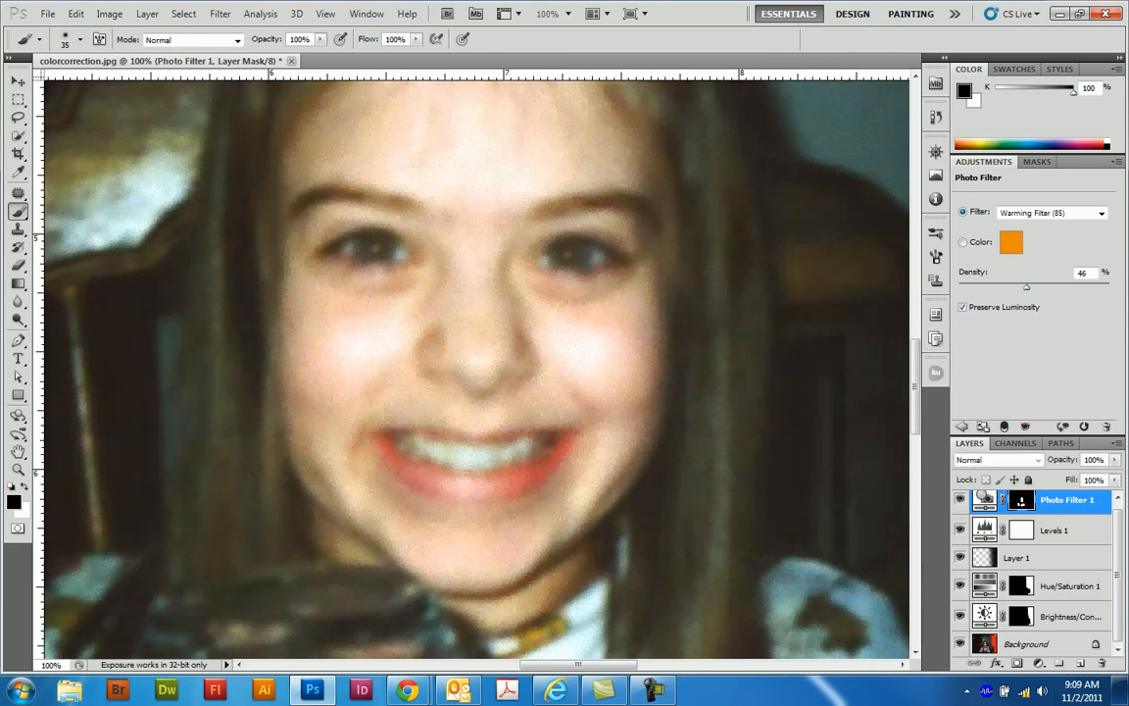
{"action": "left_click", "coordinate": [959, 500]}
{"action": "key", "text": "ctrl+0"}
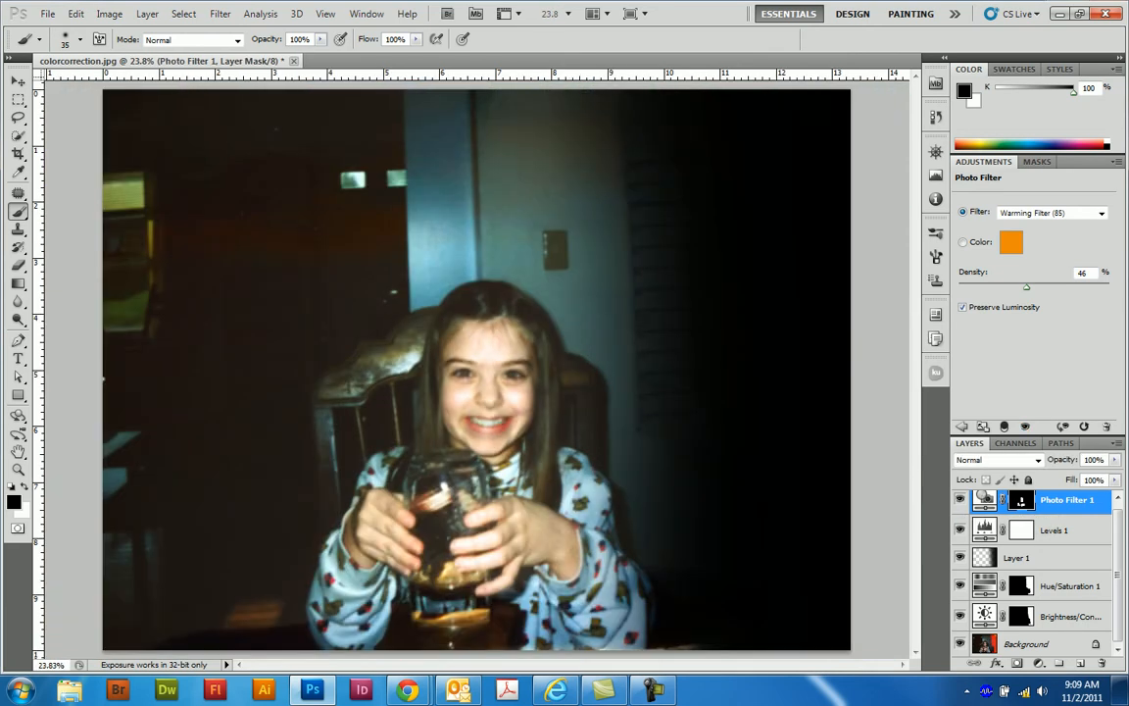
{"action": "left_click", "coordinate": [960, 644], "text": "alt"}
{"action": "left_click", "coordinate": [960, 644], "text": "alt"}
{"action": "left_click", "coordinate": [960, 644], "text": "alt"}
{"action": "left_click", "coordinate": [960, 644], "text": "alt"}
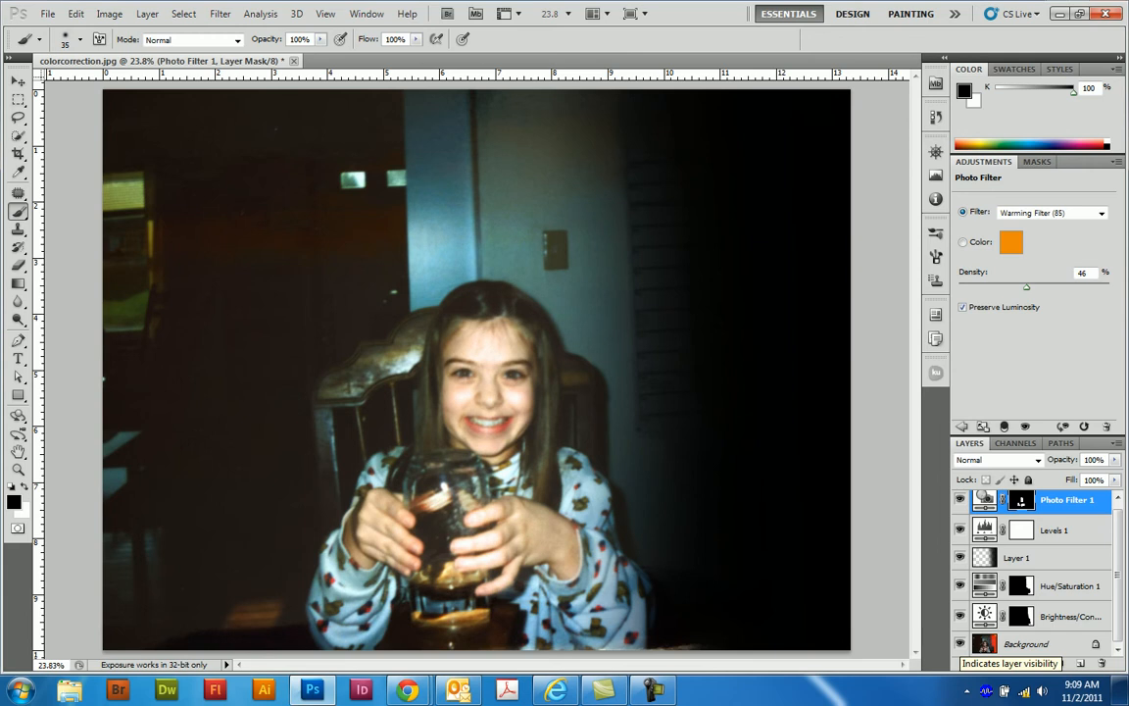
- Inspect the layer masks of the Photo Filter, Hue/Saturation and Brightness/Contrast adjustments one after another
{"action": "scroll", "coordinate": [1039, 569], "scroll_direction": "up", "scroll_amount": 1}
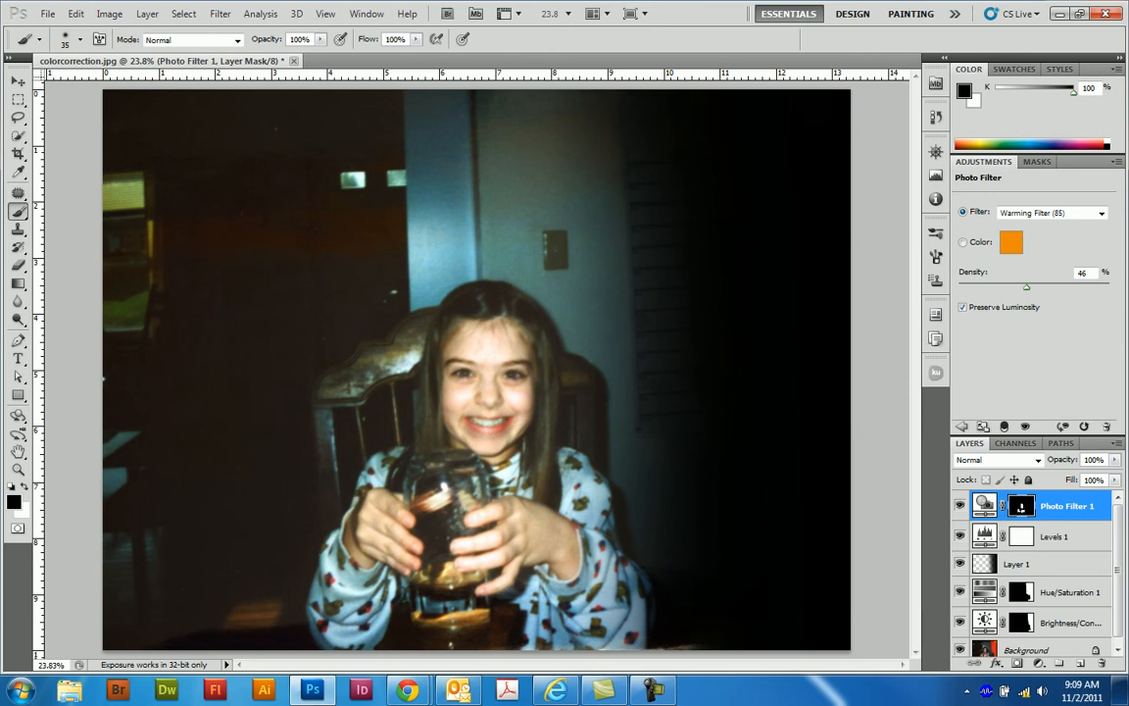
{"action": "left_click", "coordinate": [1021, 507], "text": "alt"}
{"action": "left_click", "coordinate": [1022, 507], "text": "alt"}
{"action": "left_click", "coordinate": [1022, 507], "text": "alt"}
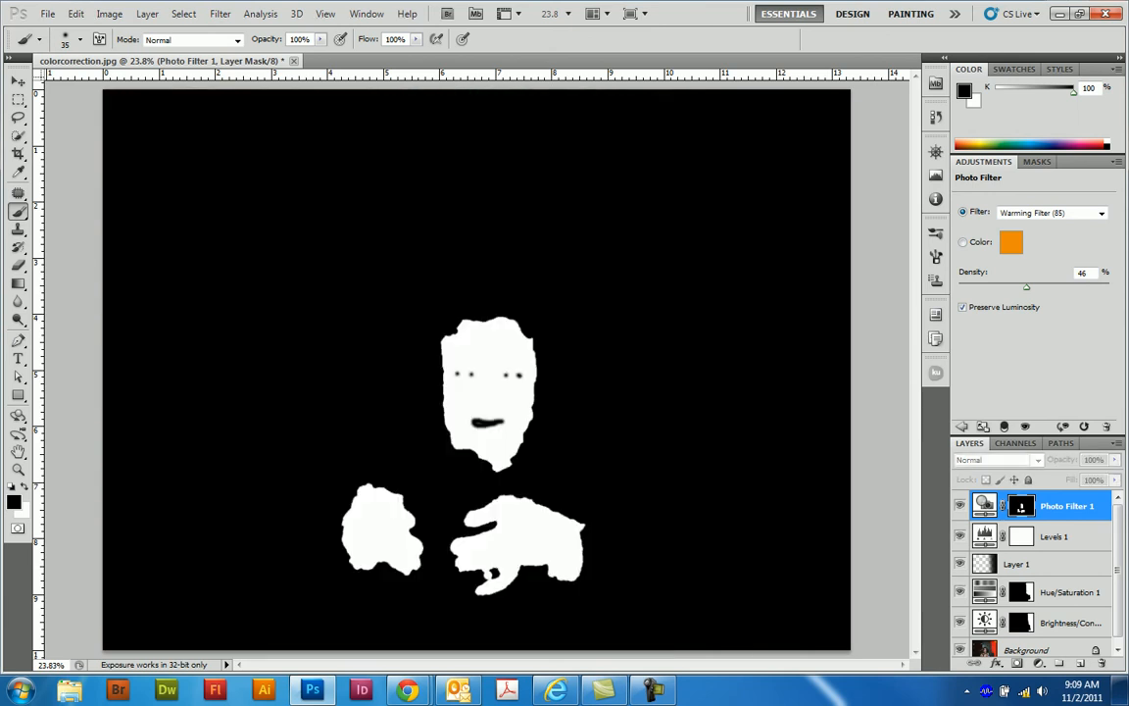
{"action": "left_click", "coordinate": [1021, 507], "text": "alt"}
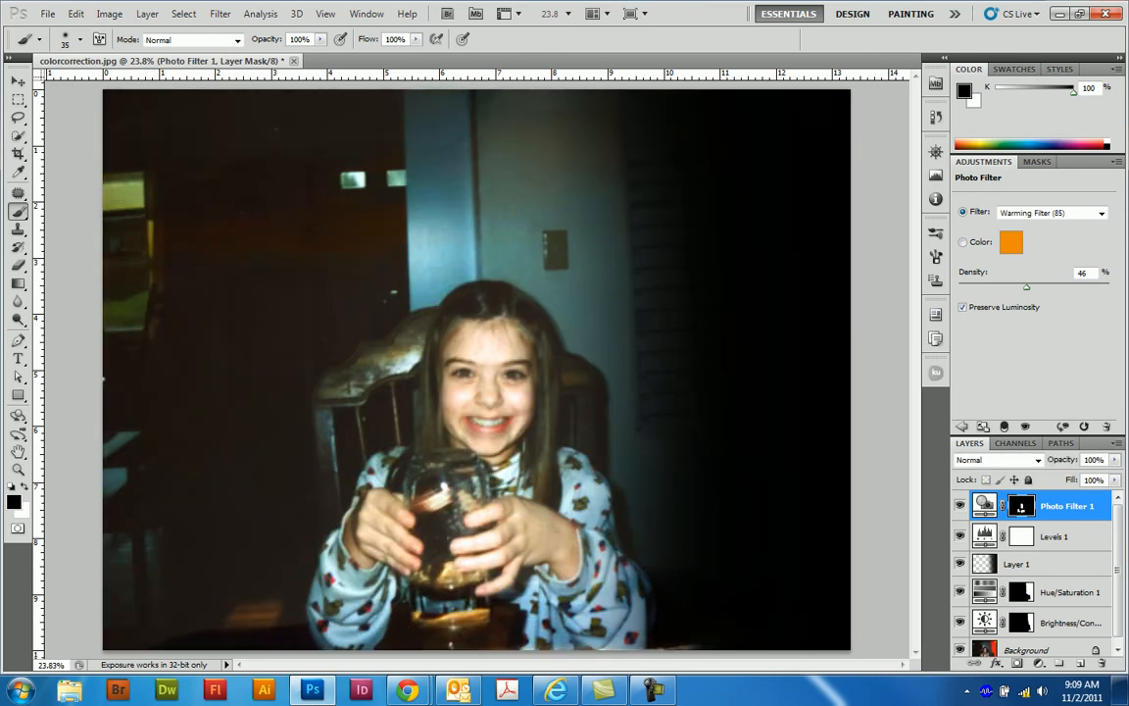
{"action": "left_click", "coordinate": [1022, 592], "text": "alt"}
{"action": "left_click", "coordinate": [1021, 592], "text": "alt"}
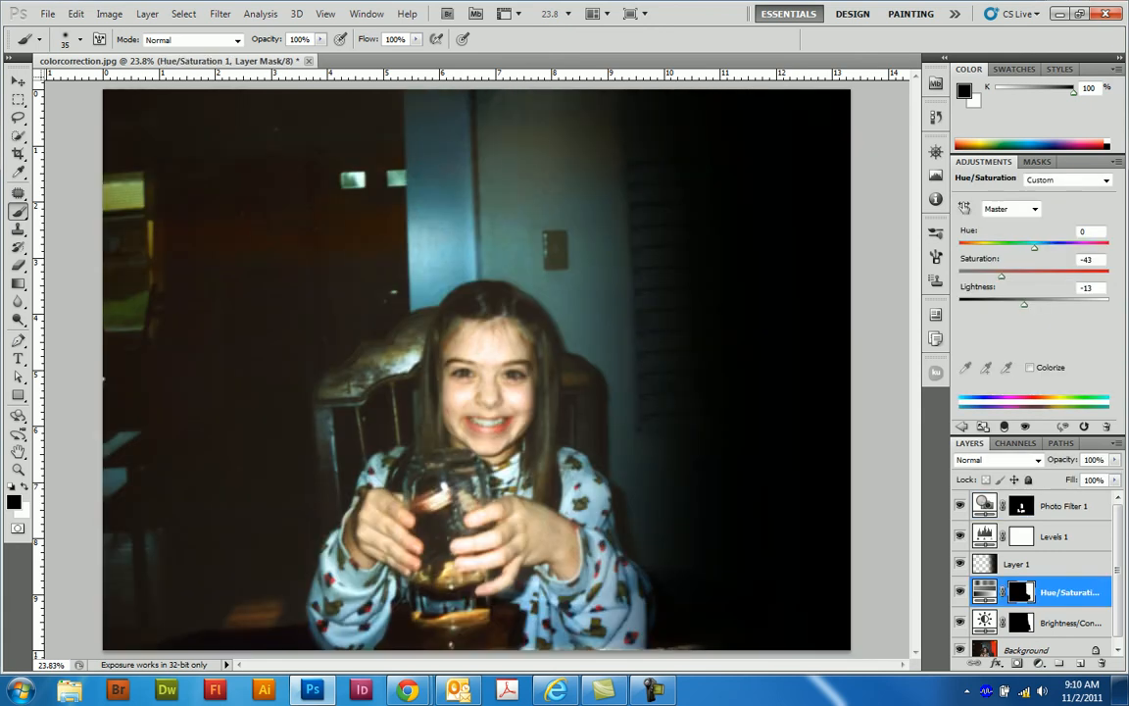
{"action": "left_click", "coordinate": [1022, 623], "text": "alt"}
{"action": "left_click", "coordinate": [1021, 623], "text": "alt"}
{"action": "left_click", "coordinate": [1021, 622], "text": "alt"}
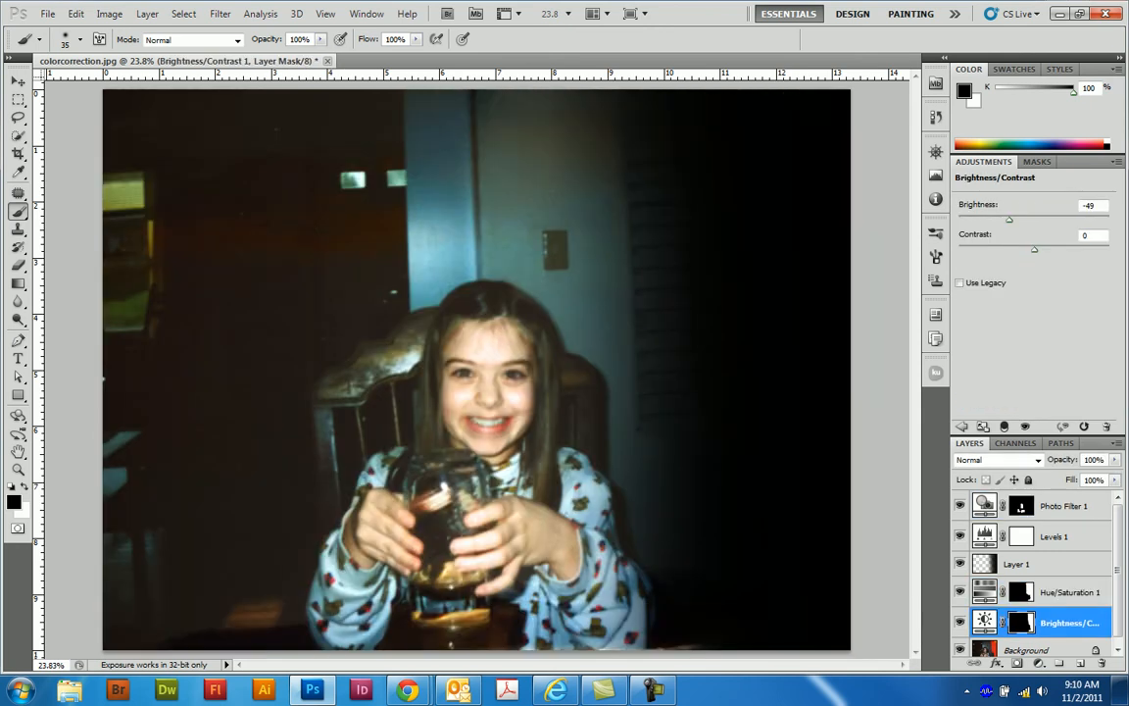